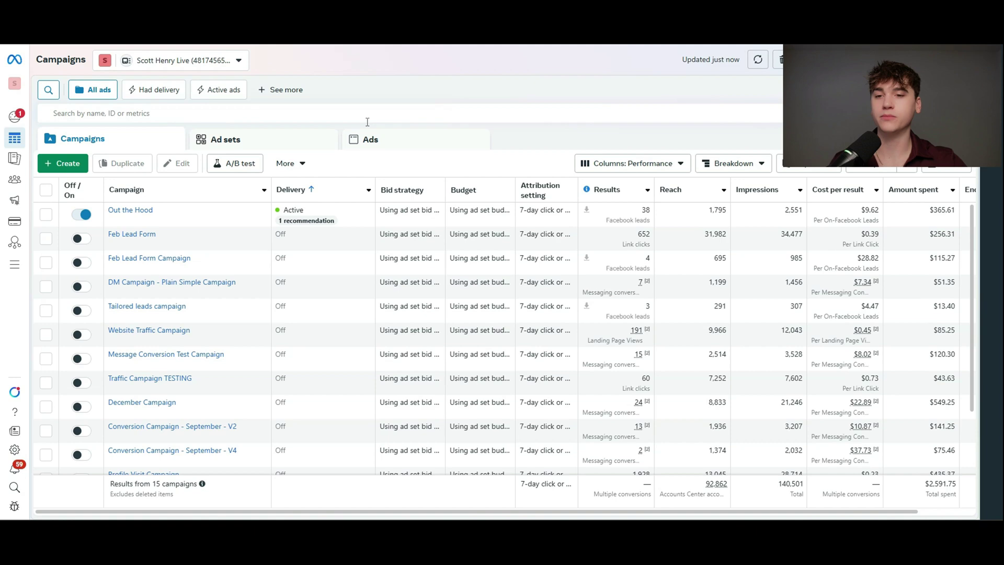
- Dismiss the new-campaign dialog and open the Instant Forms page from All tools
left_click(67, 163)
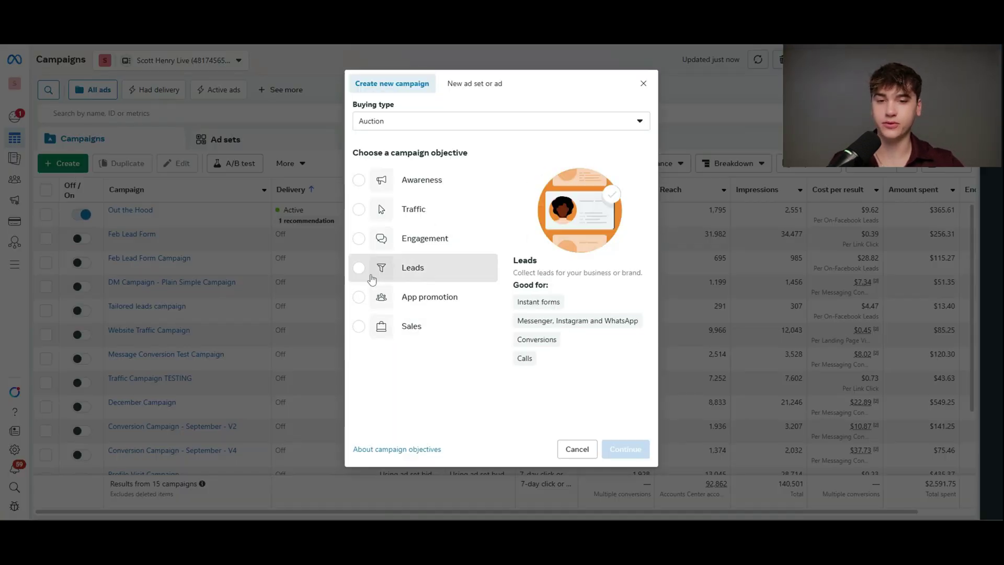
left_click(372, 279)
left_click(644, 84)
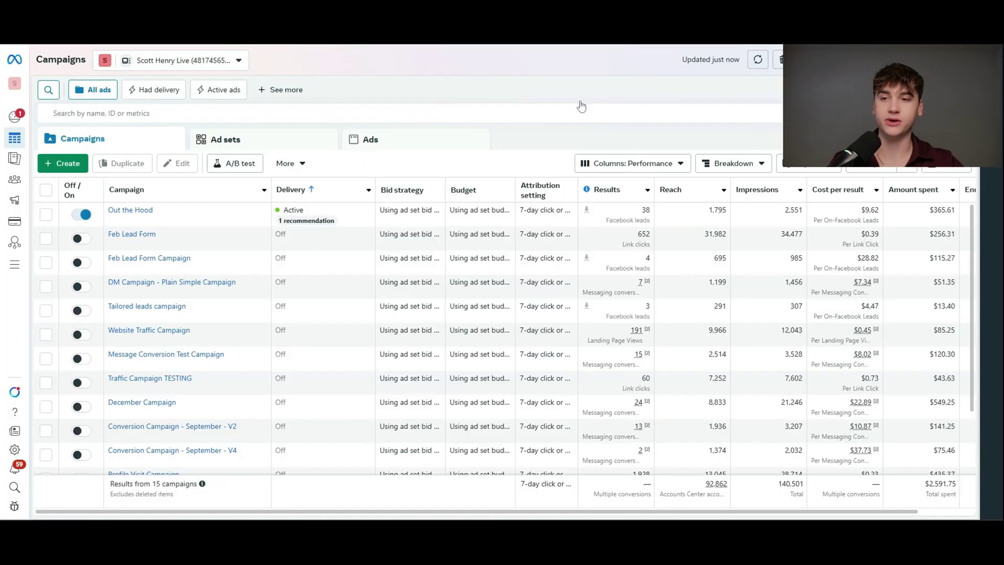
mouse_move(16, 266)
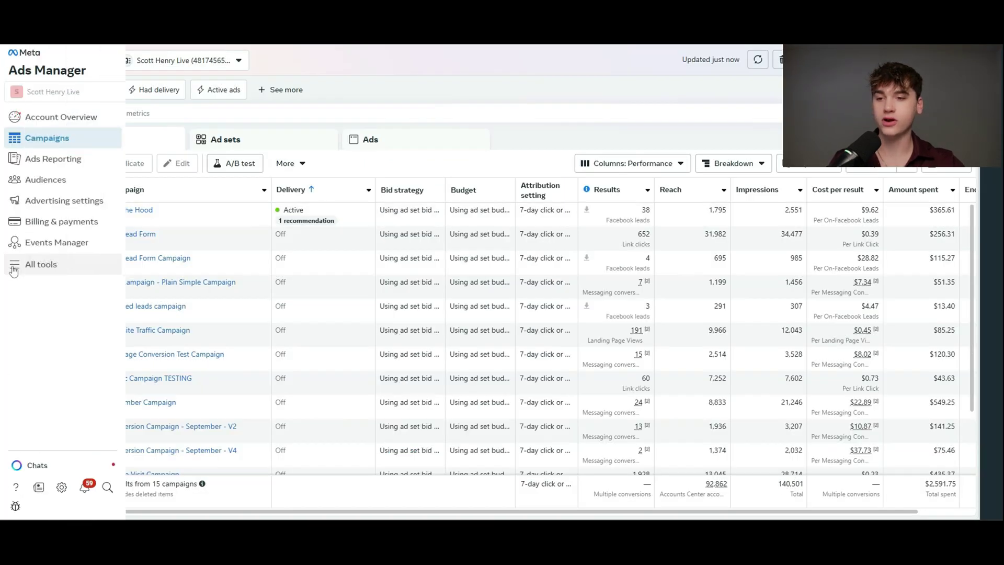
left_click(57, 271)
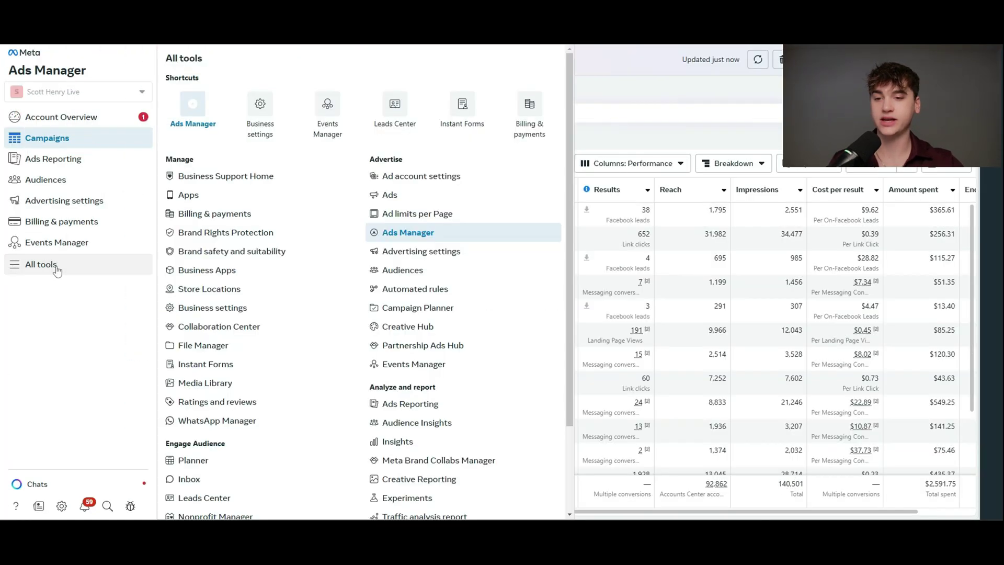
left_click(232, 369)
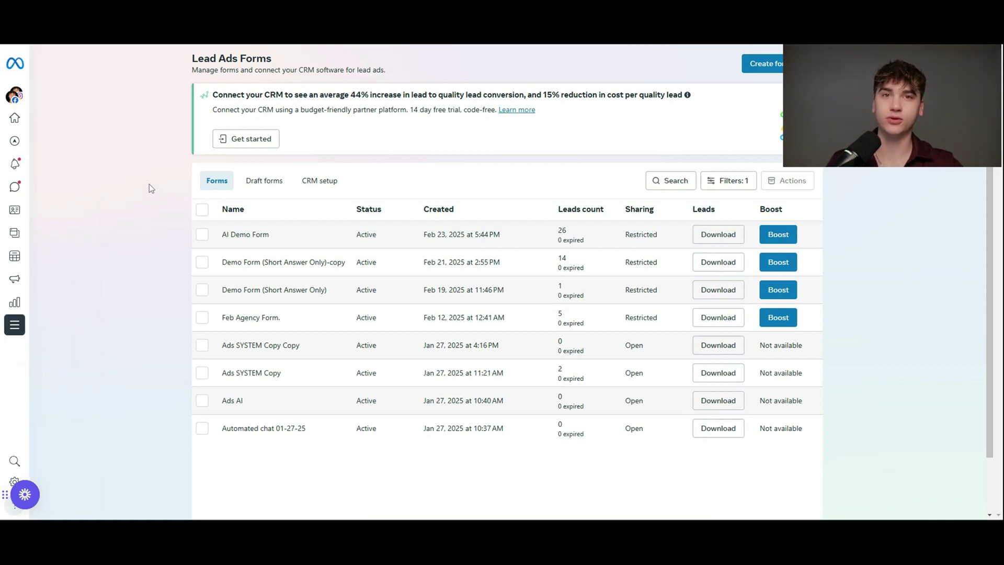
- View the Draft forms tab, then return to the Campaigns list
left_click(263, 180)
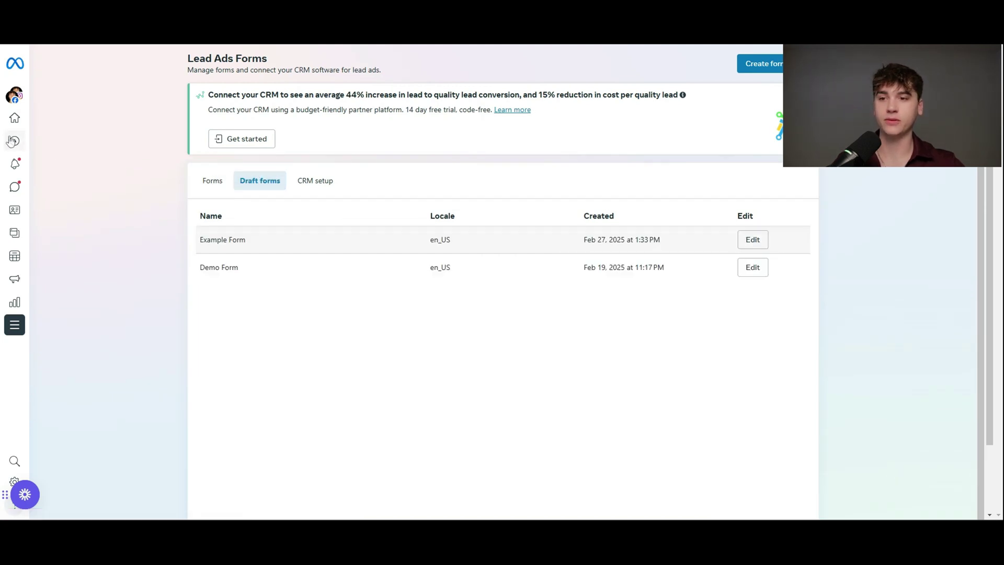
mouse_move(24, 153)
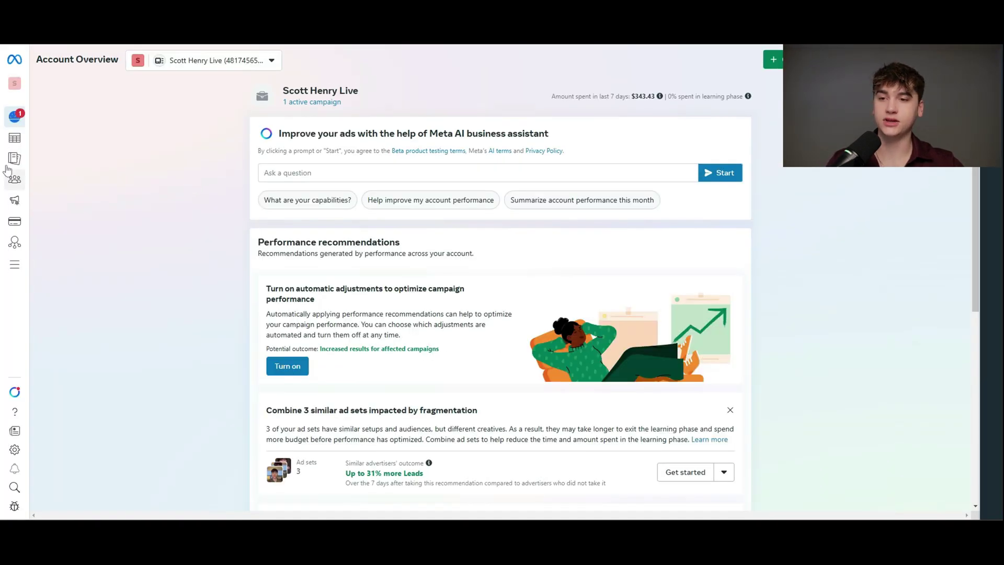
left_click(21, 137)
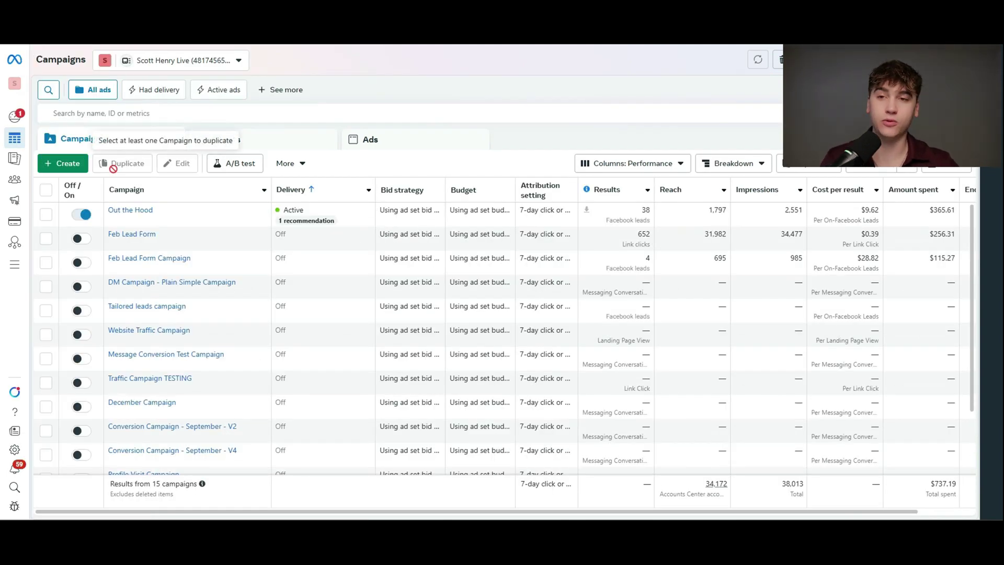
- Create a new campaign with the Leads objective using the manual leads campaign setup
left_click(68, 162)
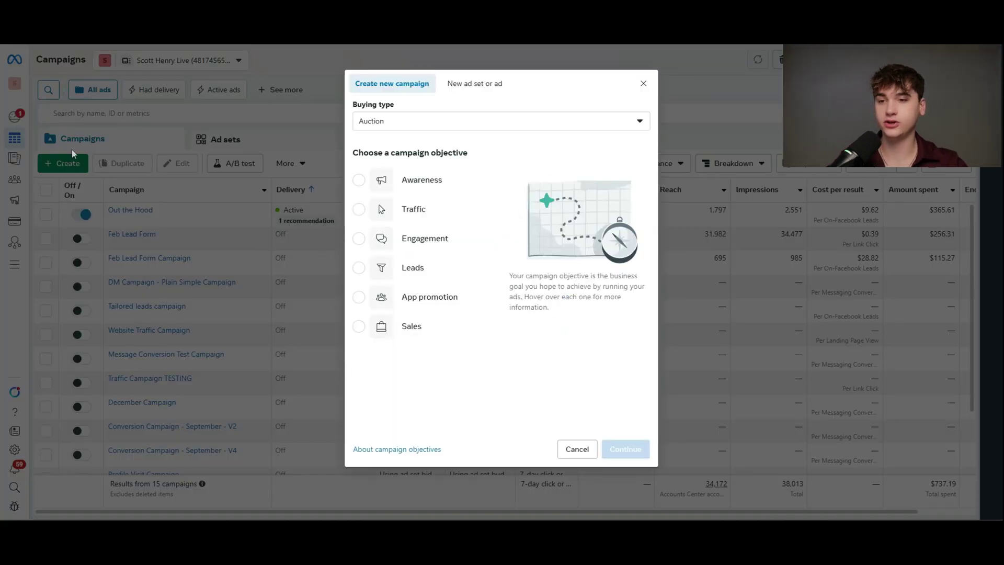
left_click(492, 270)
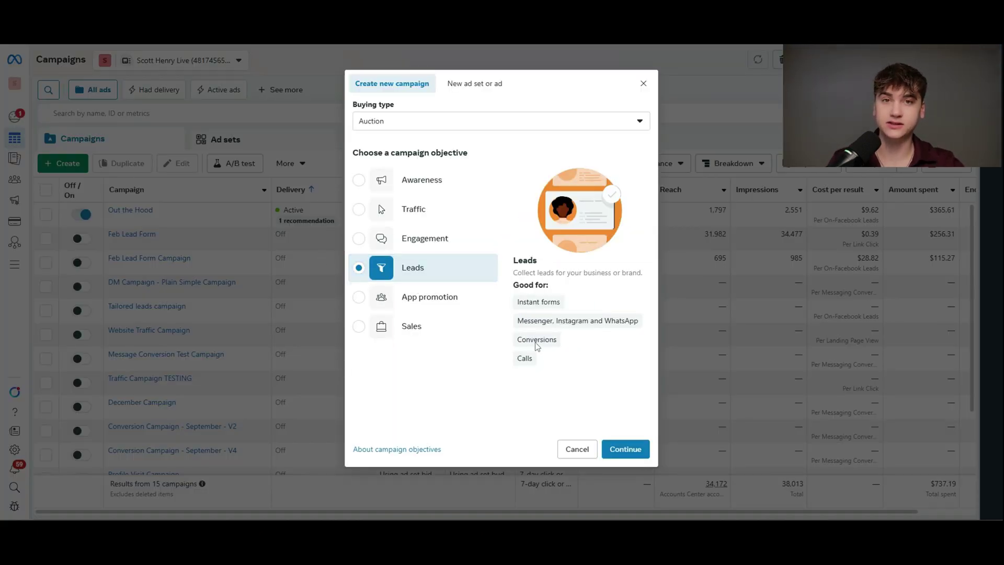
left_click(623, 451)
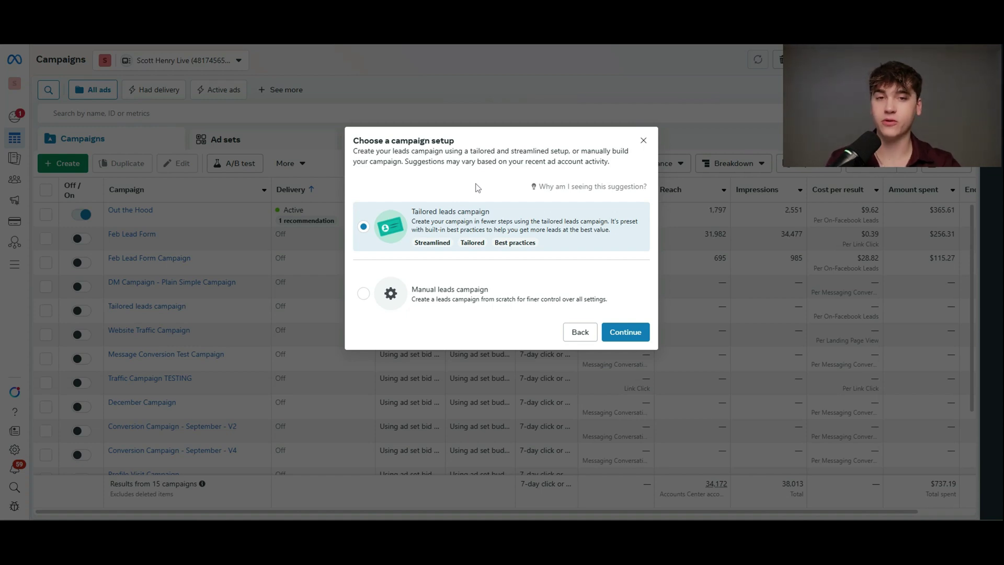
left_click(487, 300)
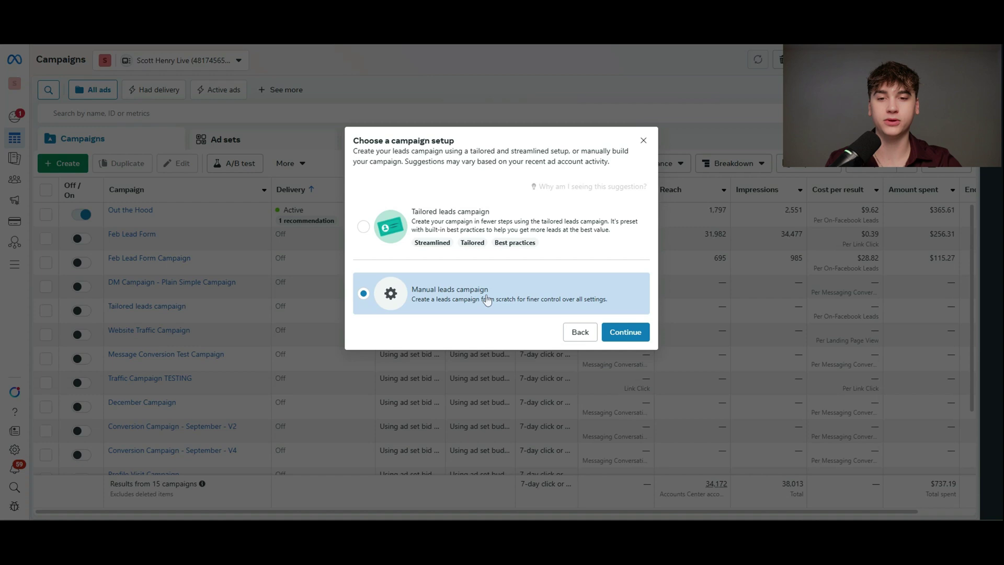
left_click(460, 230)
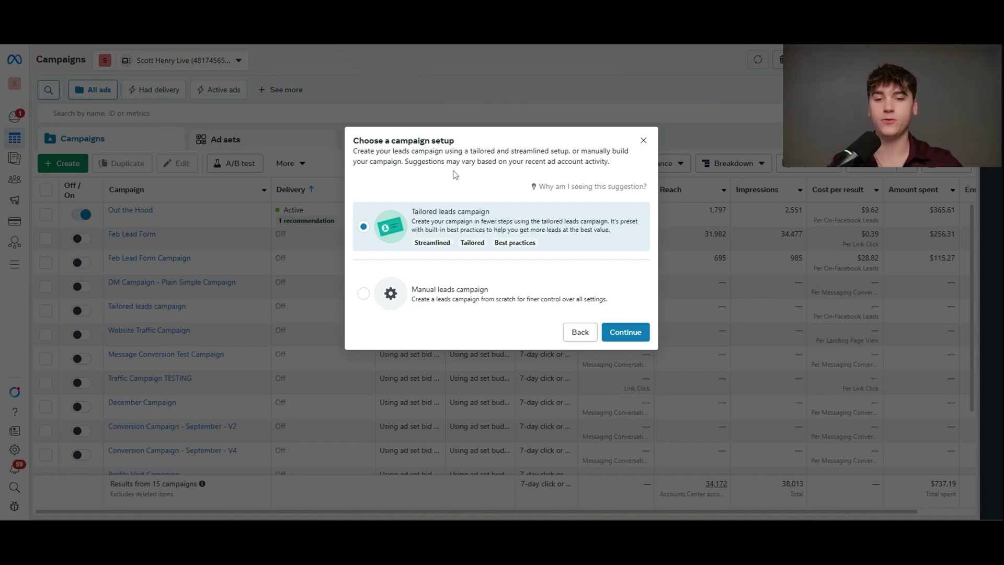
left_click(464, 294)
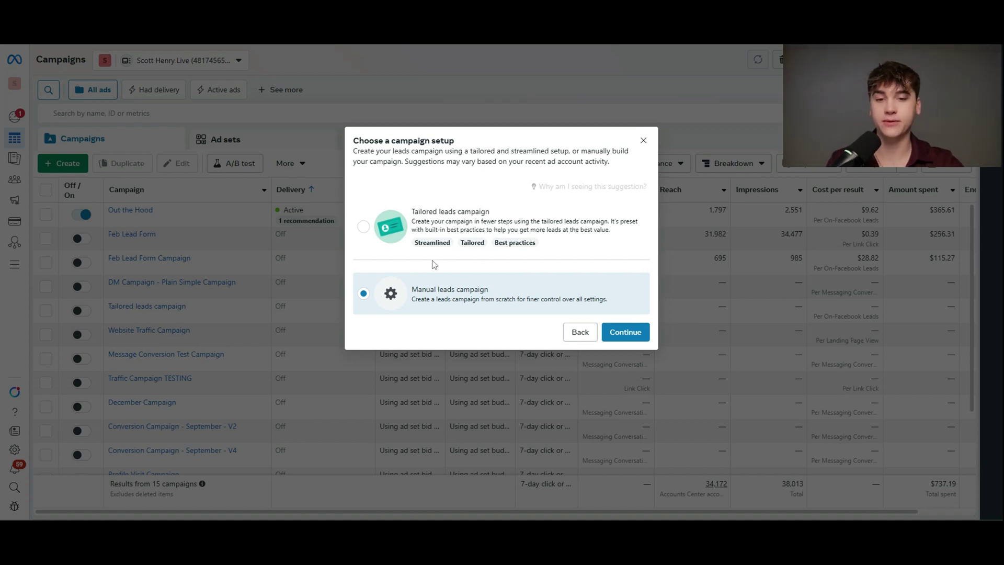
left_click(630, 333)
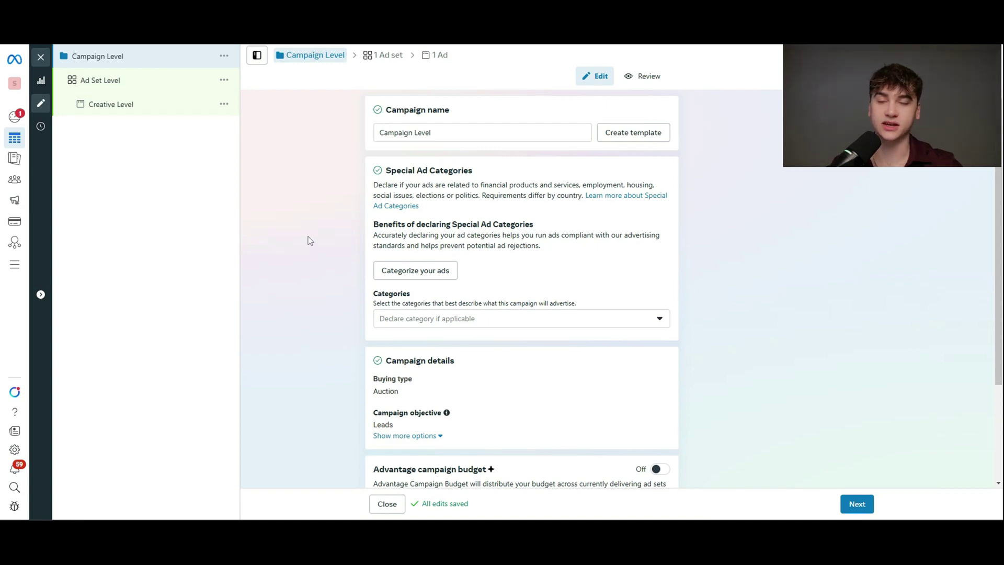
- Review the renamed campaign levels and open the Ad Set Level settings
scroll(338, 308, "down", 3)
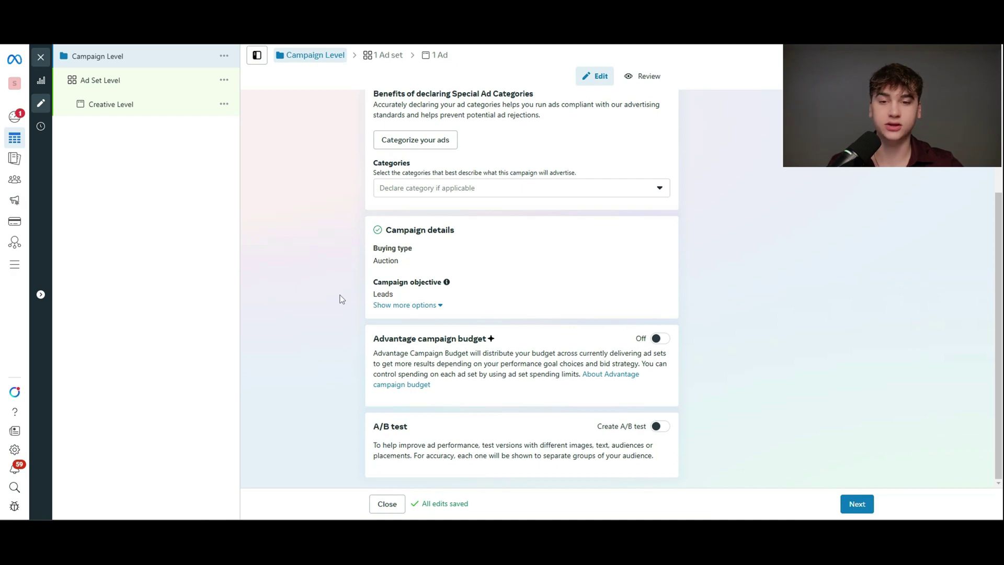
scroll(330, 289, "up", 3)
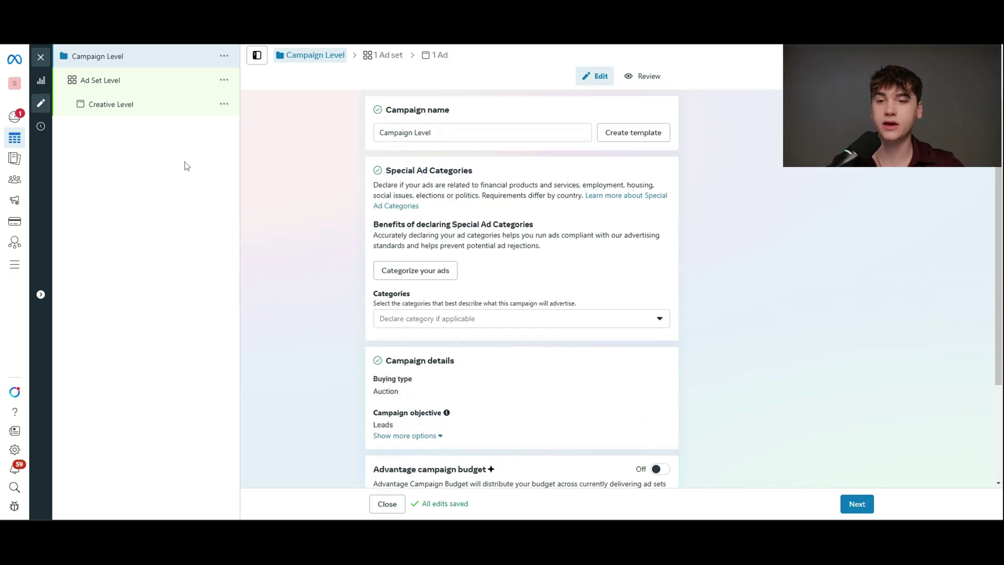
left_click(168, 88)
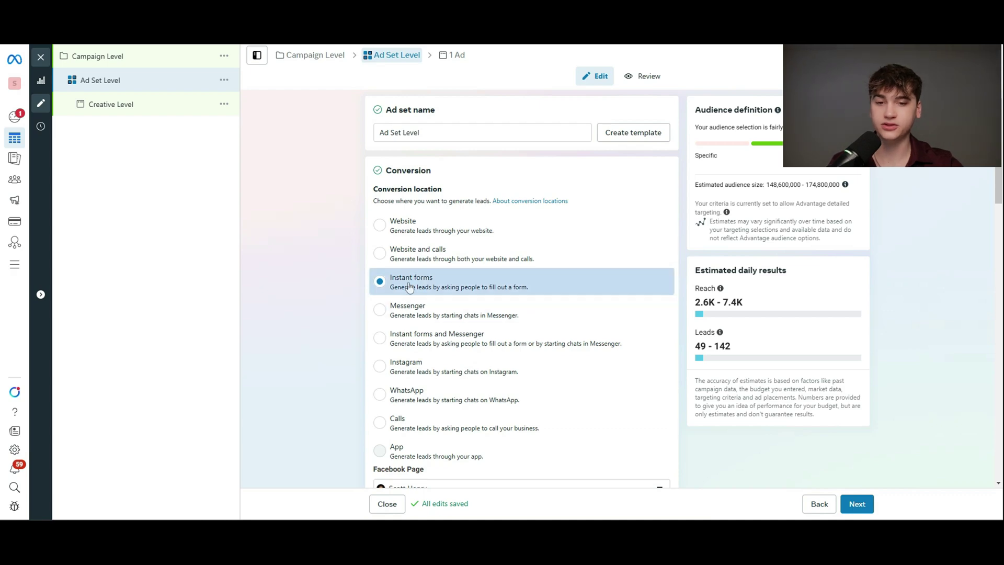
scroll(279, 260, "down", 5)
scroll(279, 260, "down", 7)
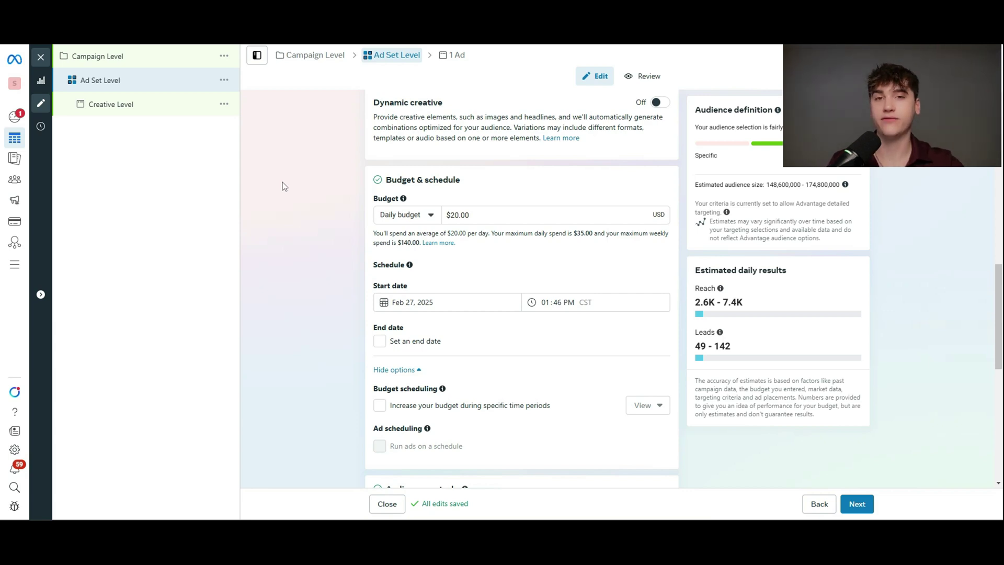
- Duplicate the Ad Set Level ad set once within the same campaign
left_click(224, 79)
left_click(283, 124)
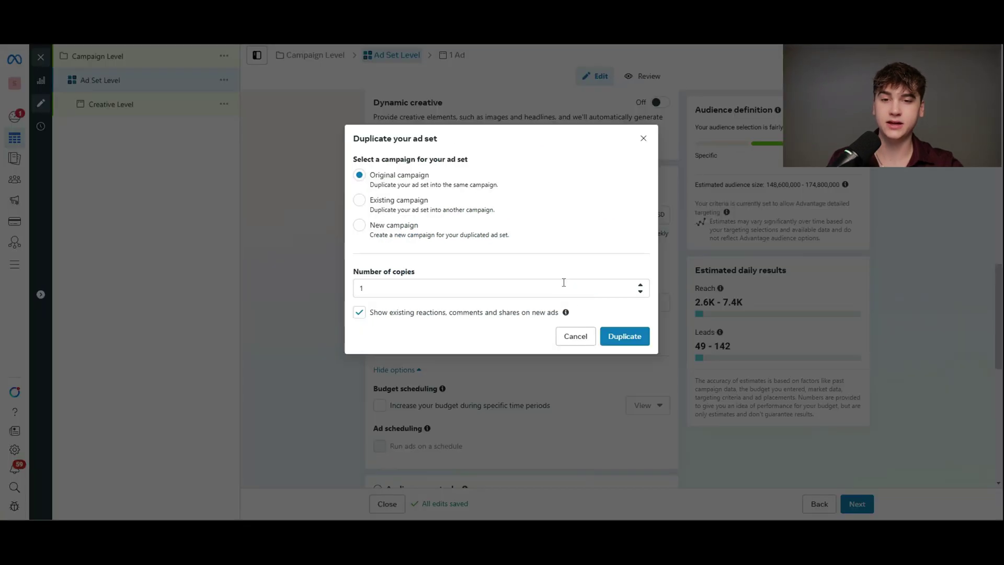
left_click(624, 339)
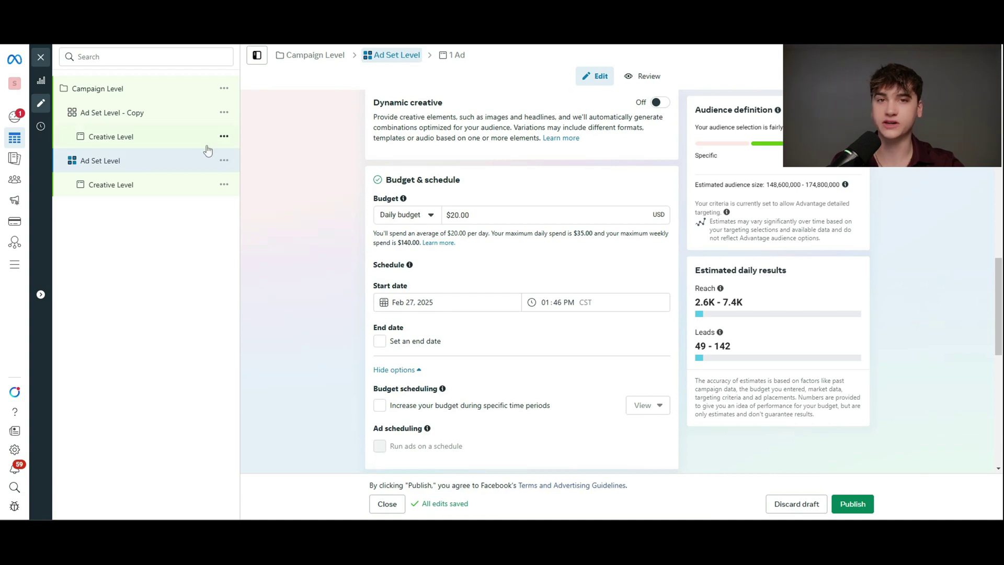
- Delete the 'Ad Set Level - Copy' duplicate ad set
left_click(223, 111)
left_click(254, 239)
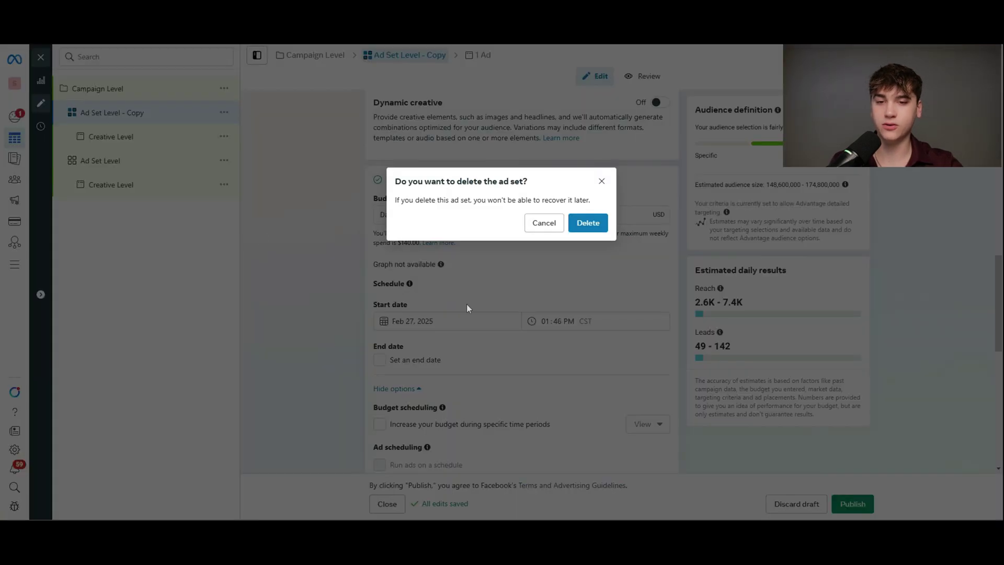
left_click(587, 223)
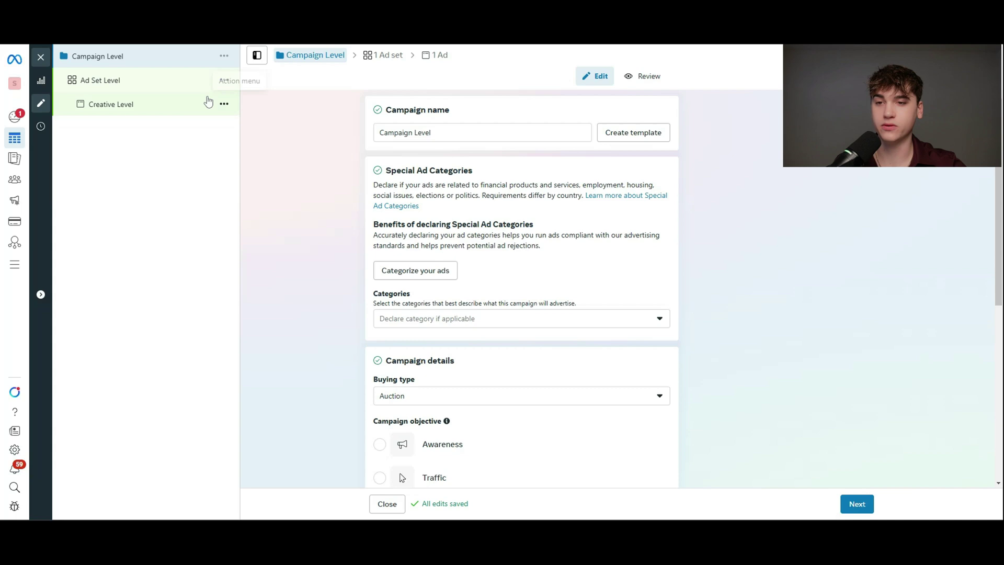
- In the ad set settings, keep the original audience options instead of Advantage+ audience
left_click(136, 86)
scroll(662, 272, "down", 5)
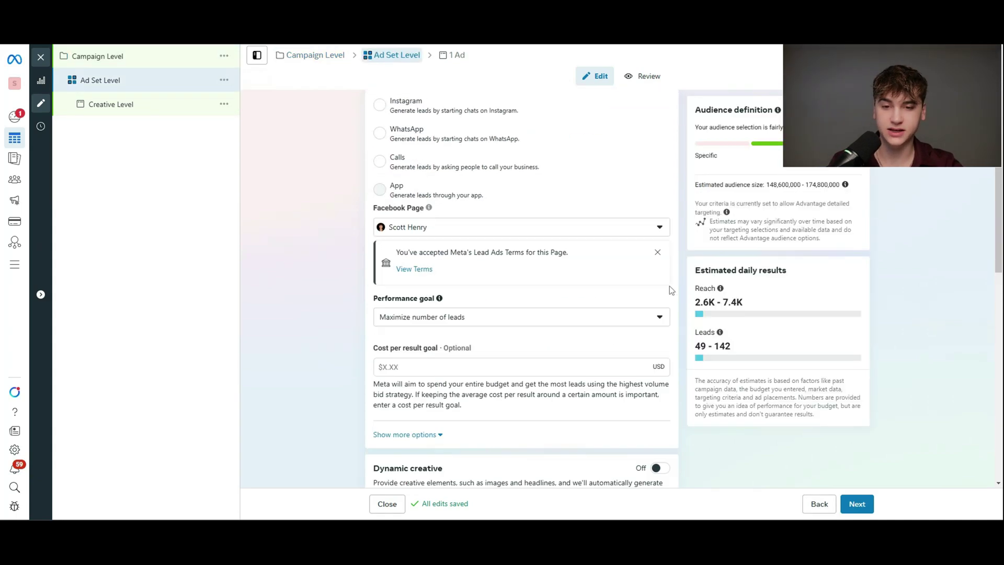
scroll(513, 353, "down", 15)
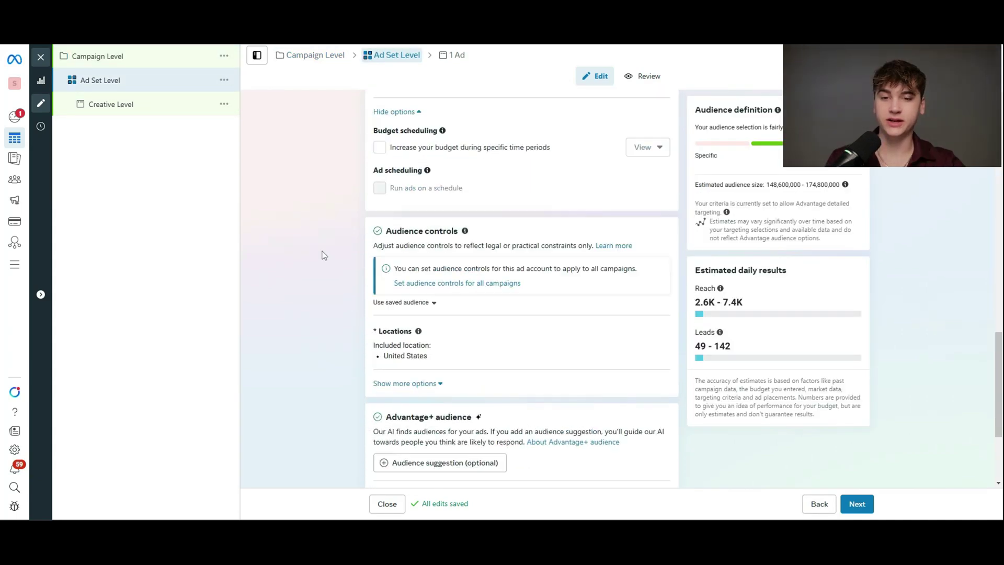
scroll(554, 311, "down", 1)
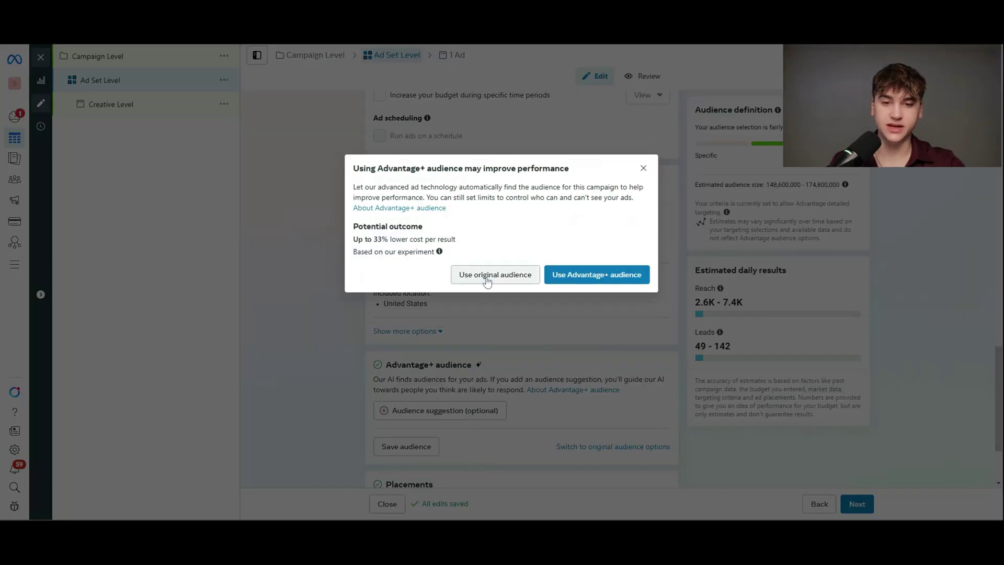
left_click(488, 277)
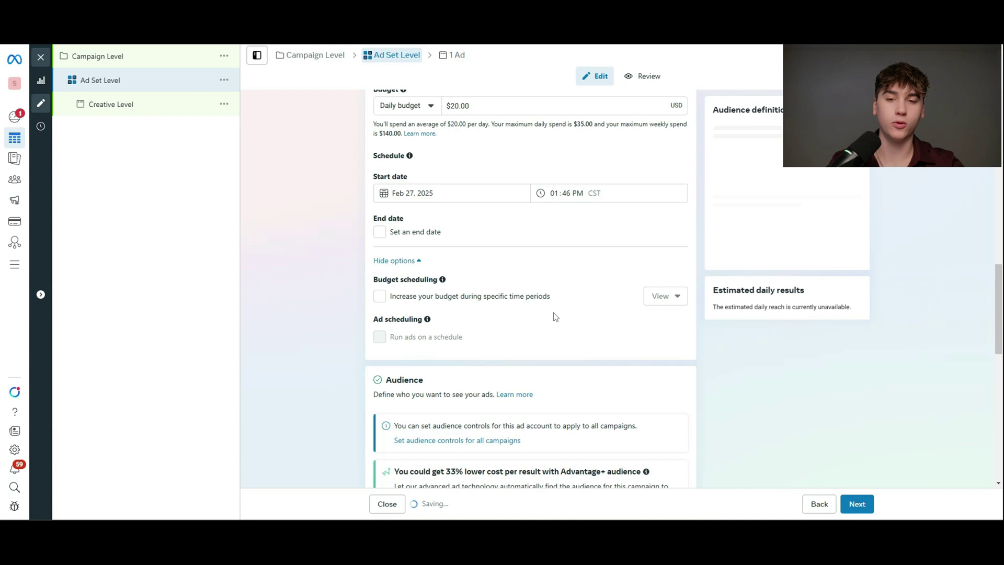
- Apply the saved audience 'Test Business Niche' to the ad set
scroll(553, 314, "down", 7)
left_click(476, 194)
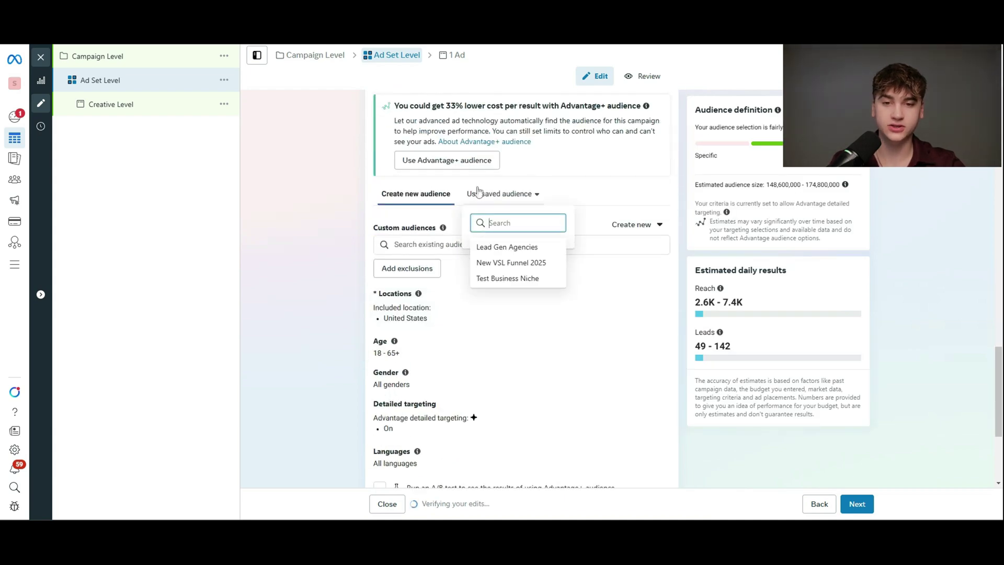
left_click(421, 196)
left_click(505, 194)
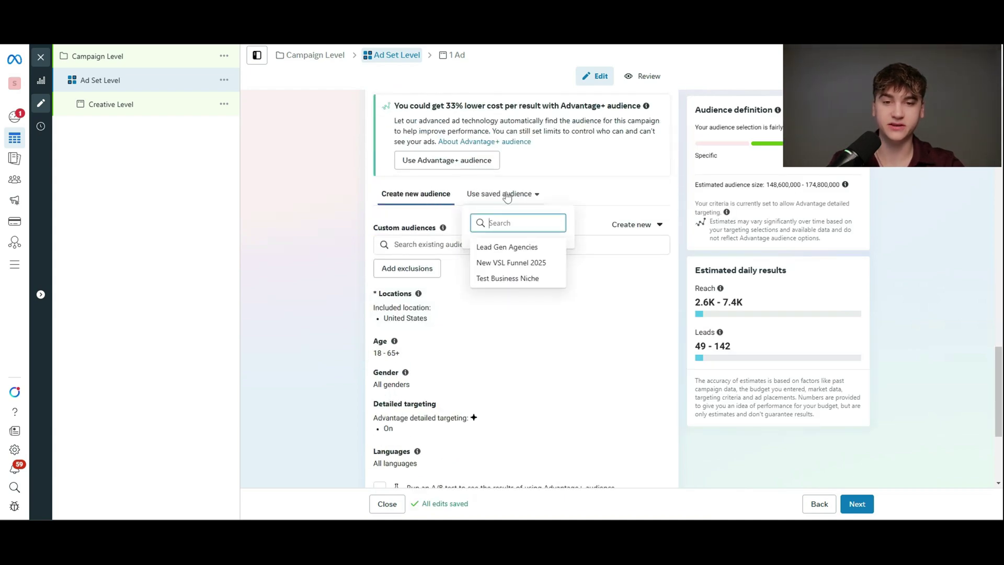
left_click(520, 279)
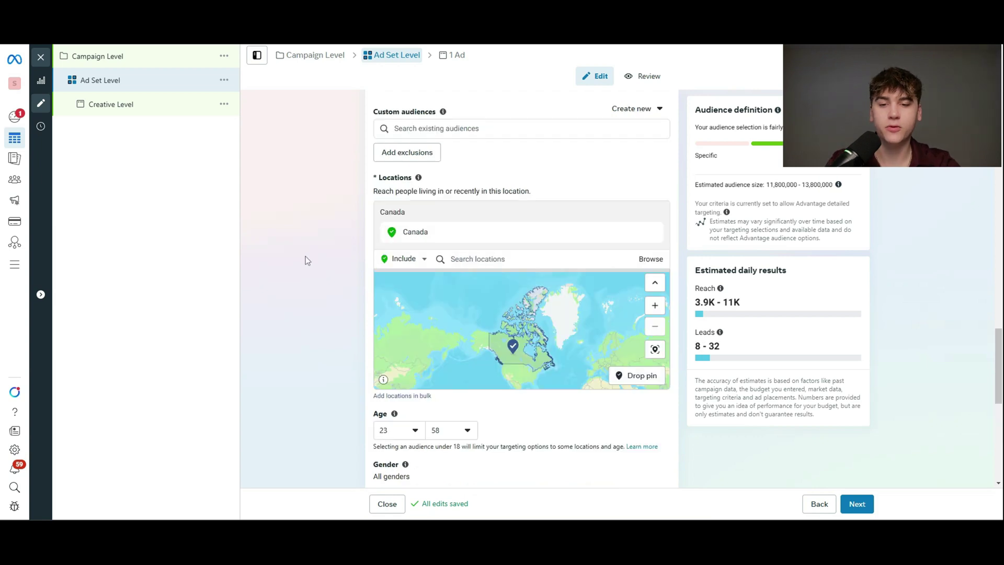
- Review the Canada, ages 23–58, advertising agency targeting and estimated audience size
scroll(330, 260, "up", 2)
scroll(356, 262, "down", 3)
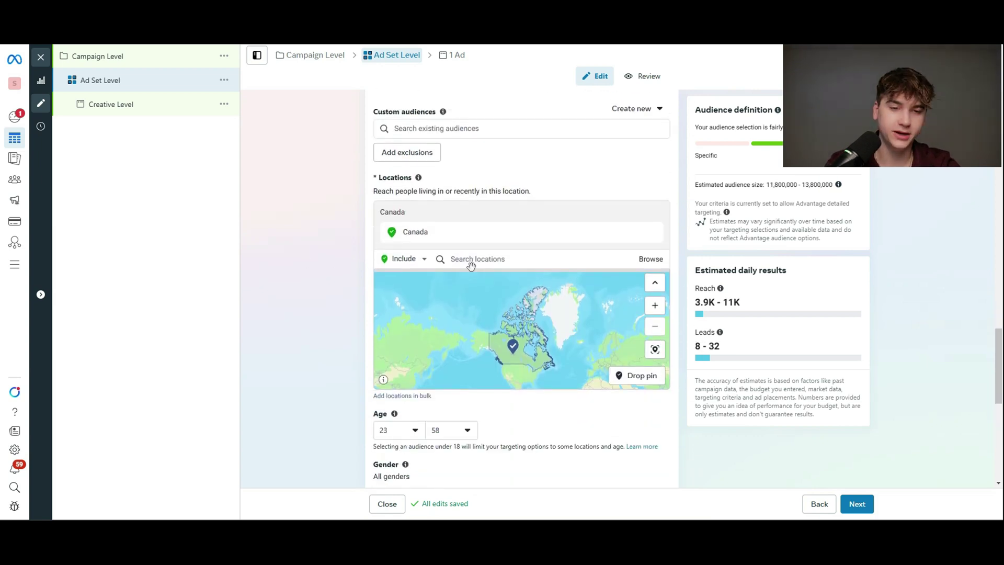
scroll(488, 321, "down", 1)
scroll(489, 321, "down", 3)
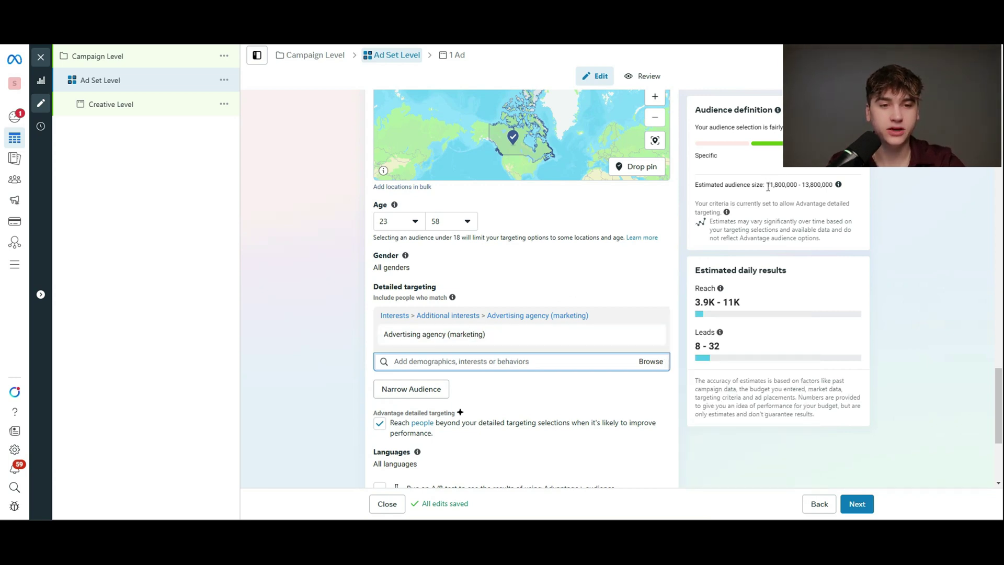
left_click_drag(765, 185, 853, 187)
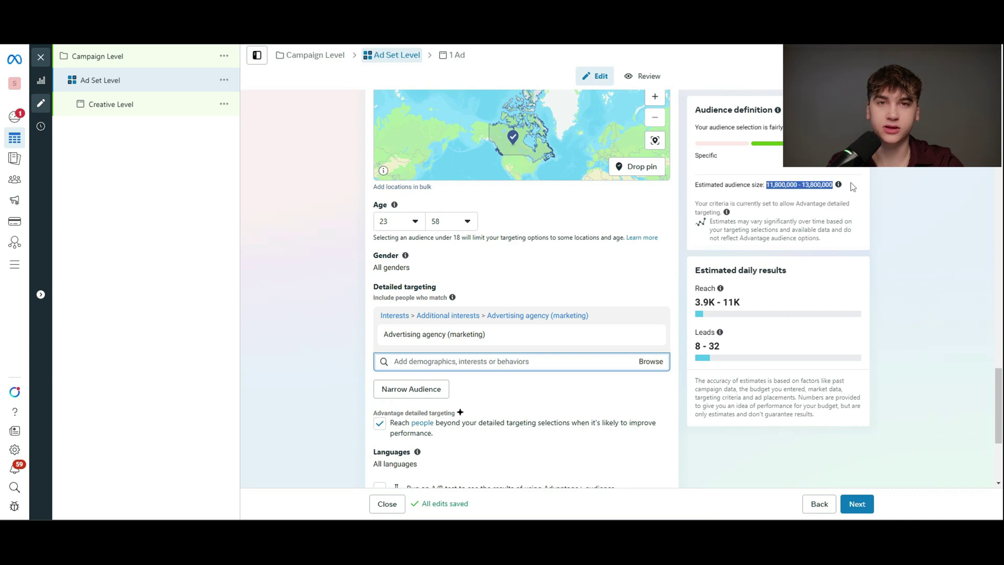
left_click(854, 187)
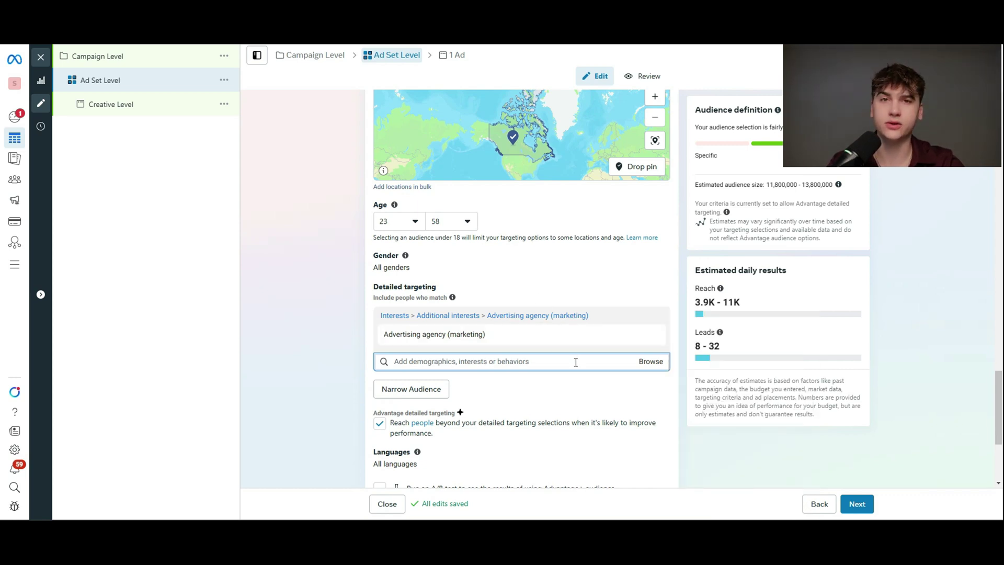
- Add United Kingdom as a target location by searching 'uni', then check updated estimates
scroll(646, 339, "up", 5)
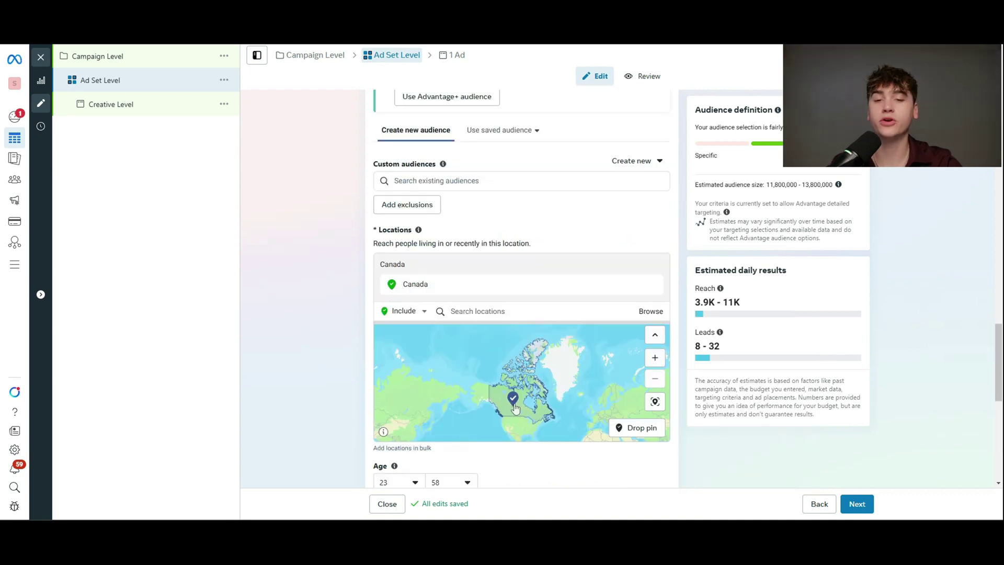
left_click(497, 311)
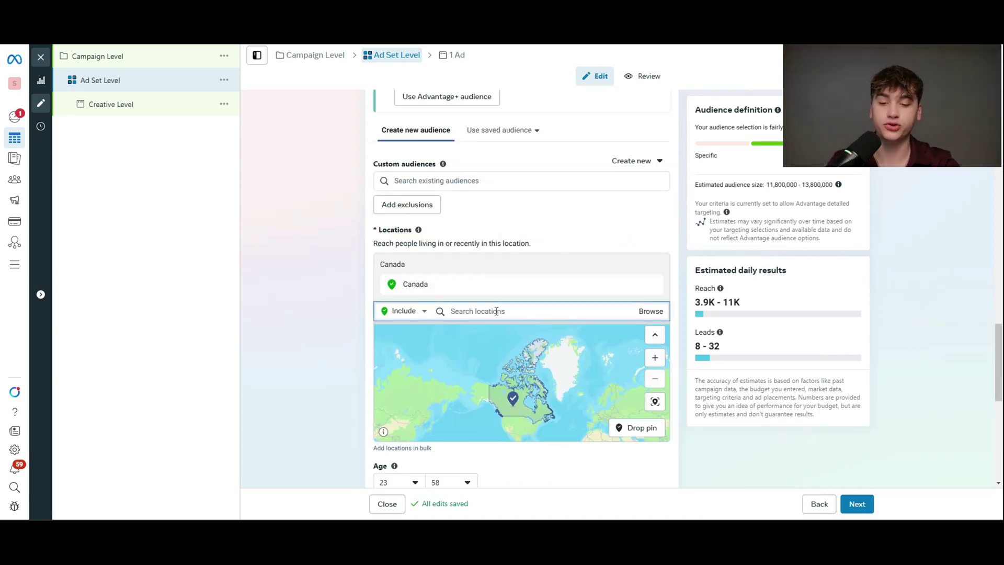
type("unite")
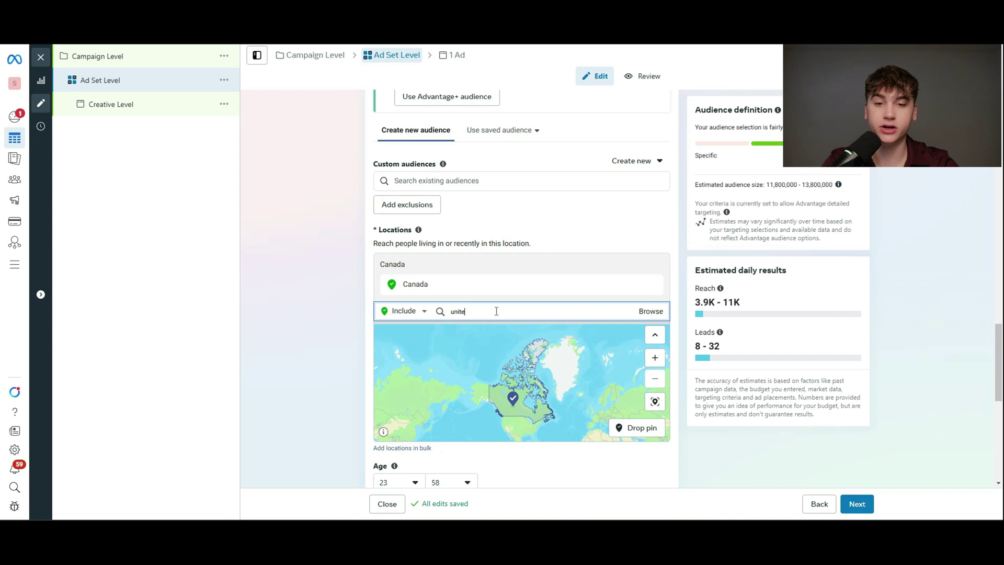
left_click(517, 333)
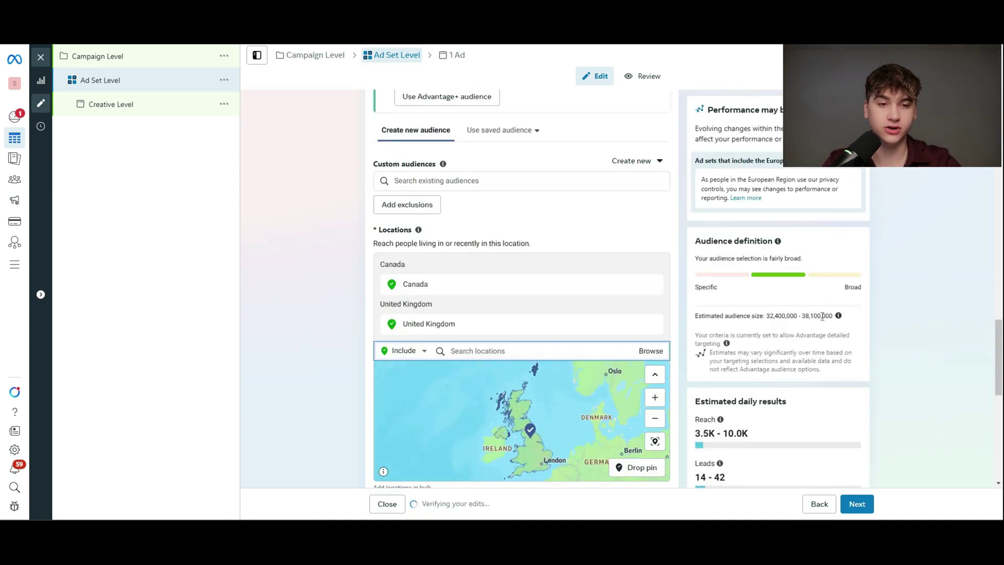
left_click_drag(771, 317, 876, 316)
left_click(847, 322)
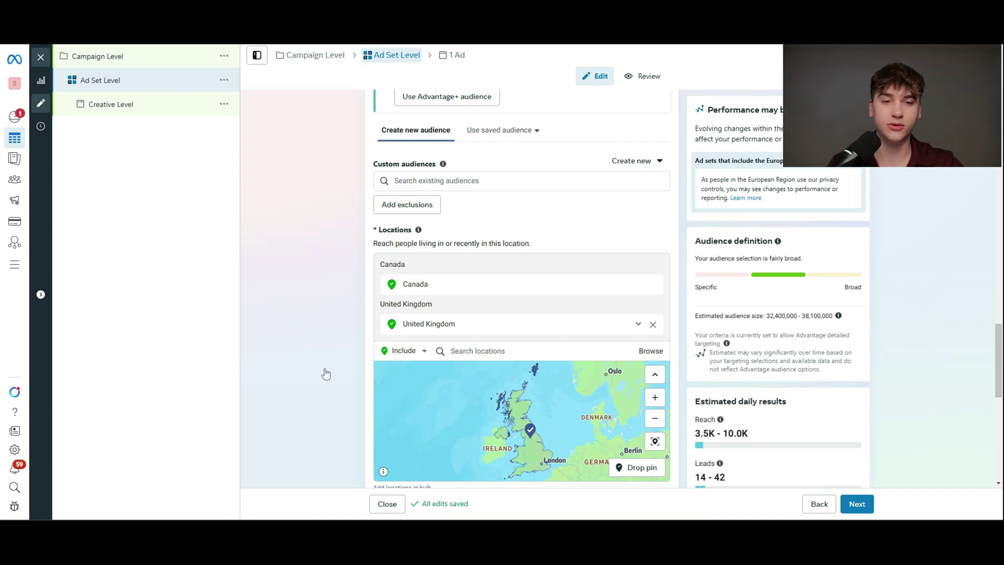
scroll(359, 402, "down", 5)
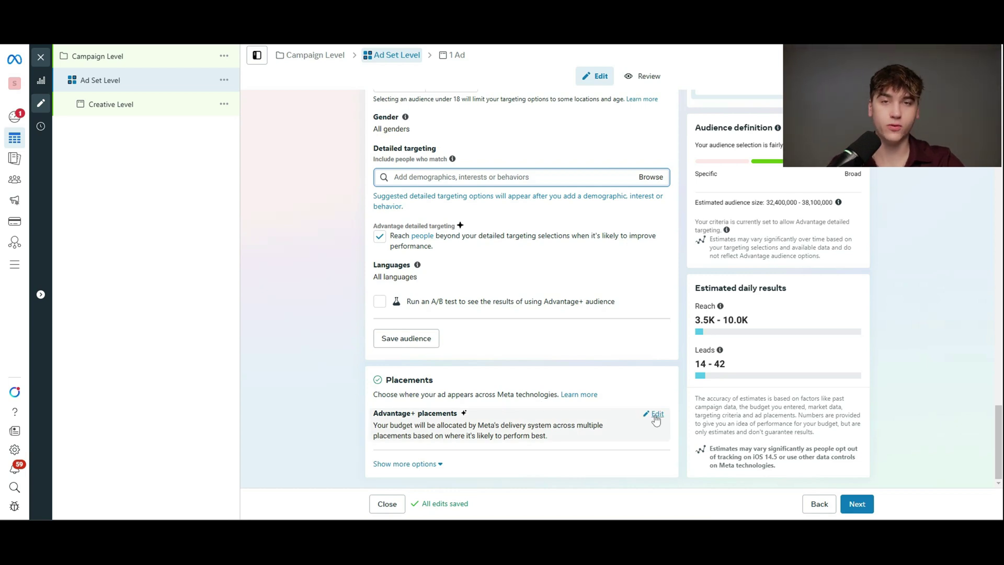
- Switch to manual placements and uncheck Audience Network and Facebook, leaving only Instagram
left_click(656, 417)
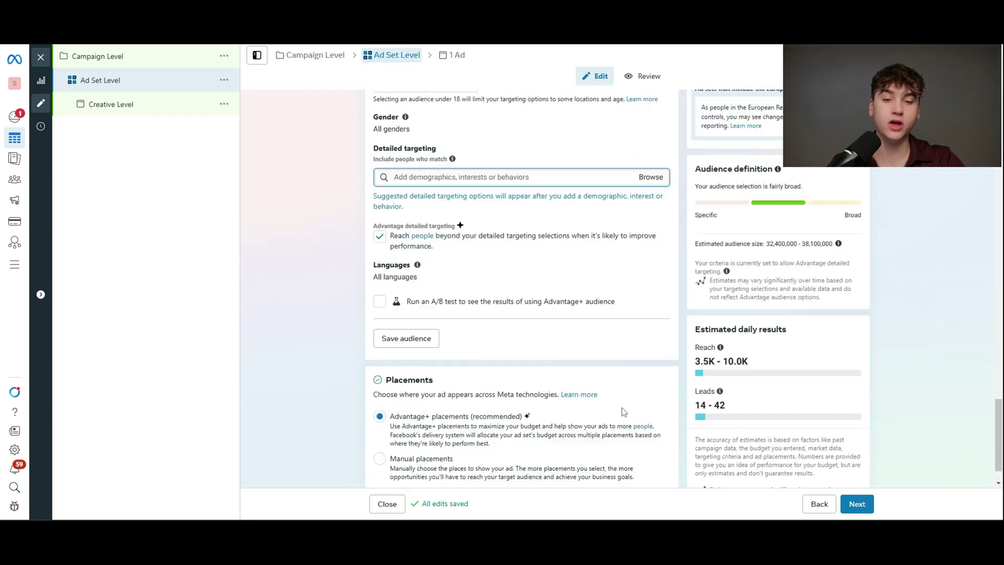
scroll(452, 420, "down", 1)
left_click(380, 417)
scroll(448, 247, "down", 5)
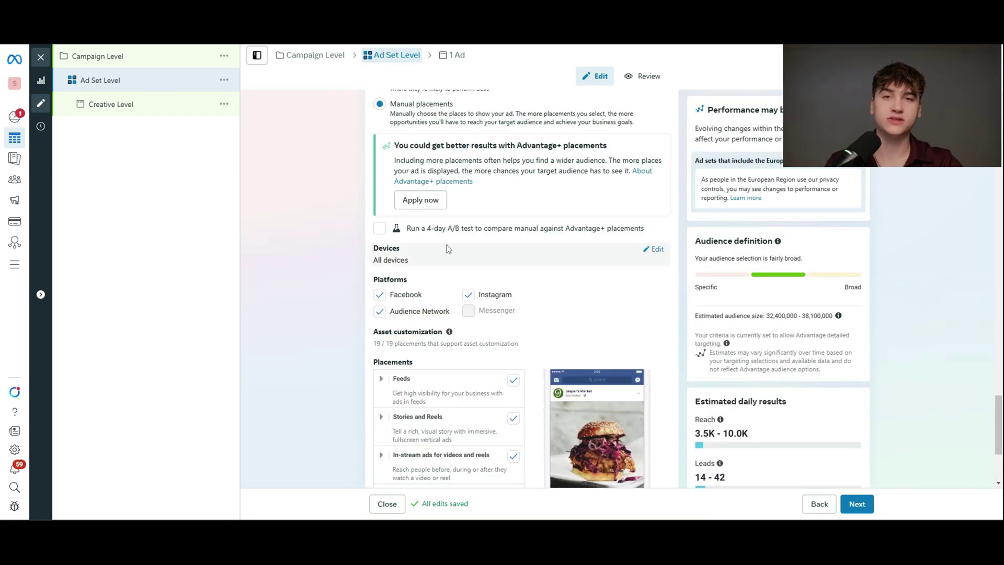
scroll(448, 246, "up", 1)
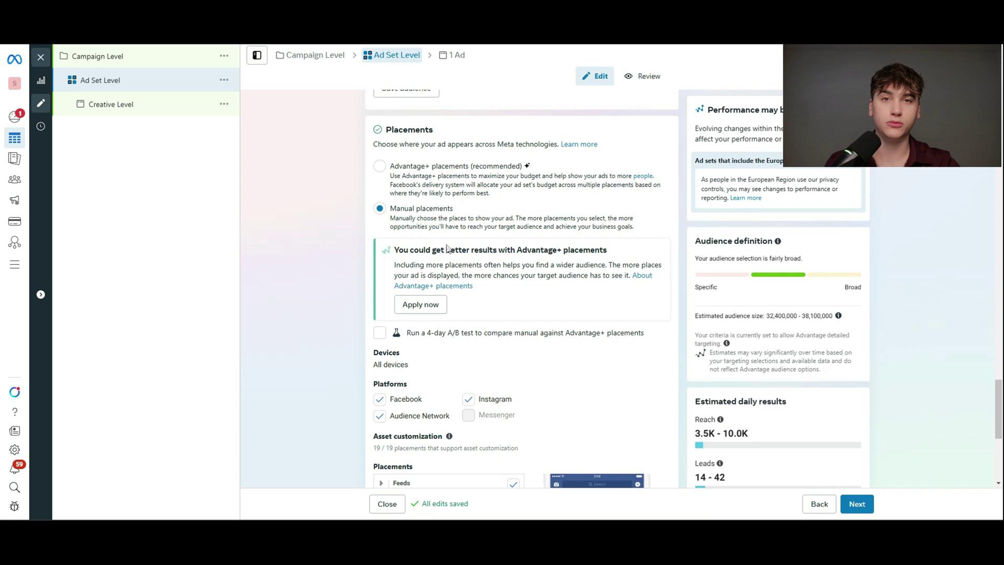
scroll(446, 248, "down", 1)
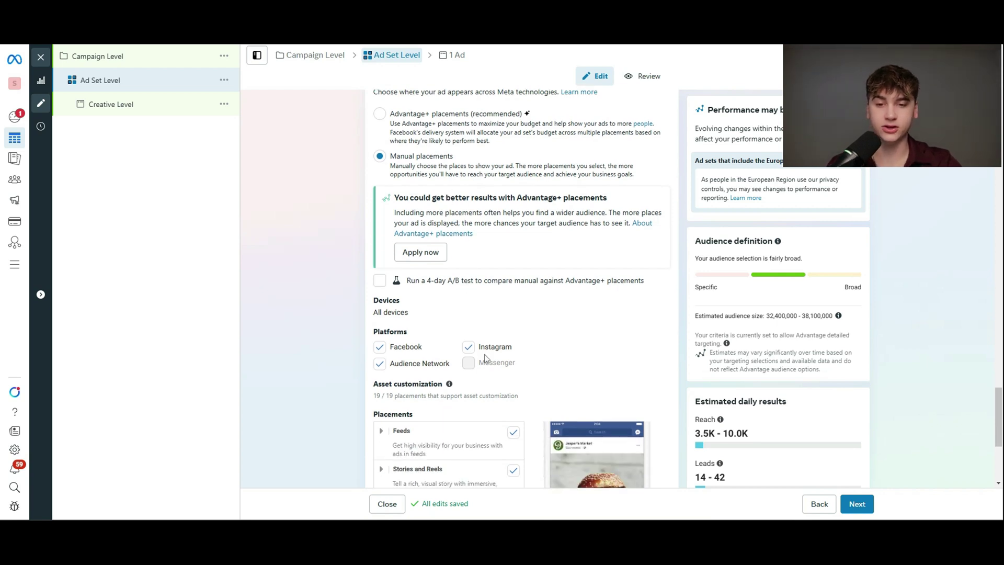
left_click(400, 362)
left_click(418, 347)
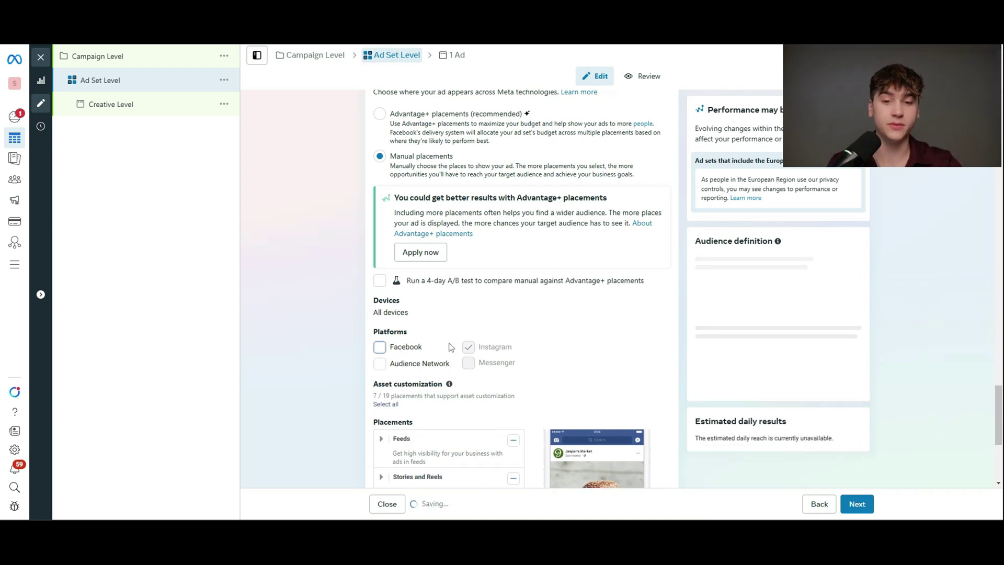
- Inspect the Feeds, Stories and Reels, and Search results placement groups
scroll(555, 336, "down", 4)
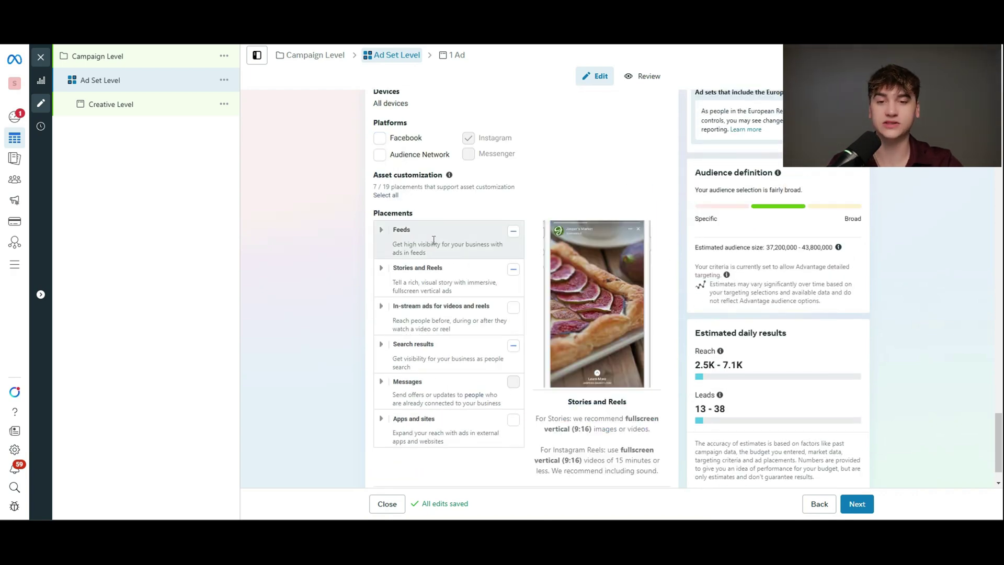
left_click(381, 231)
left_click(380, 231)
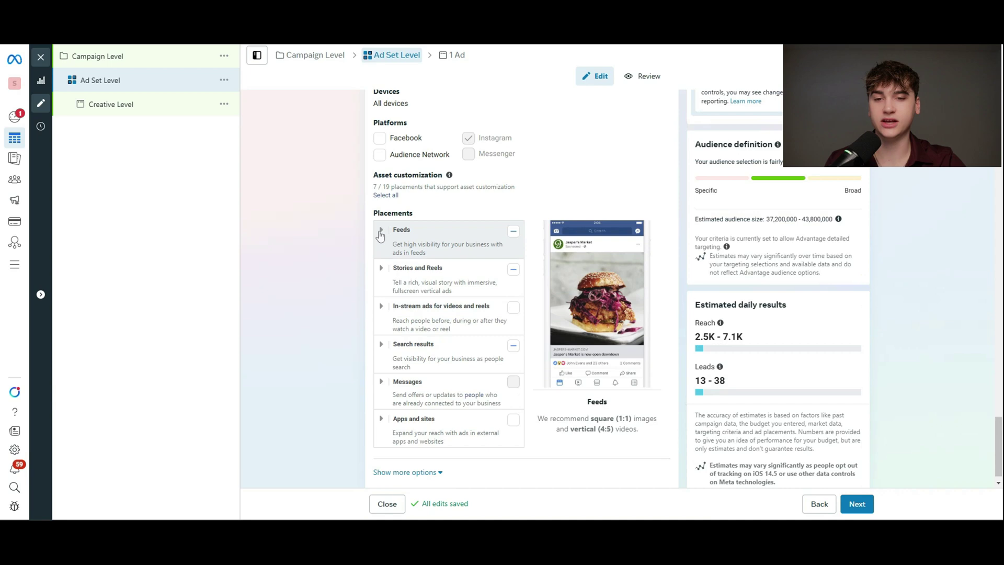
left_click(381, 269)
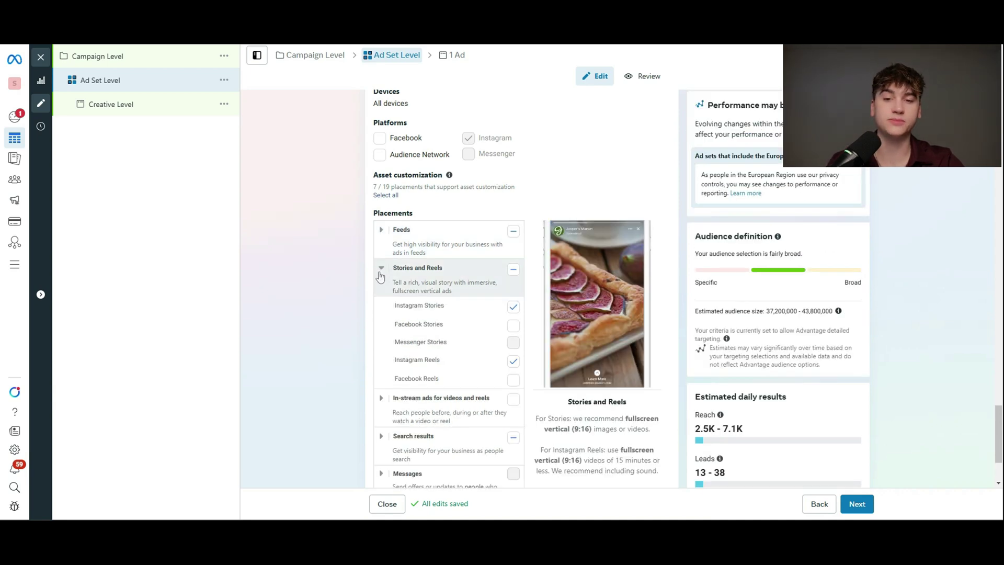
left_click(381, 268)
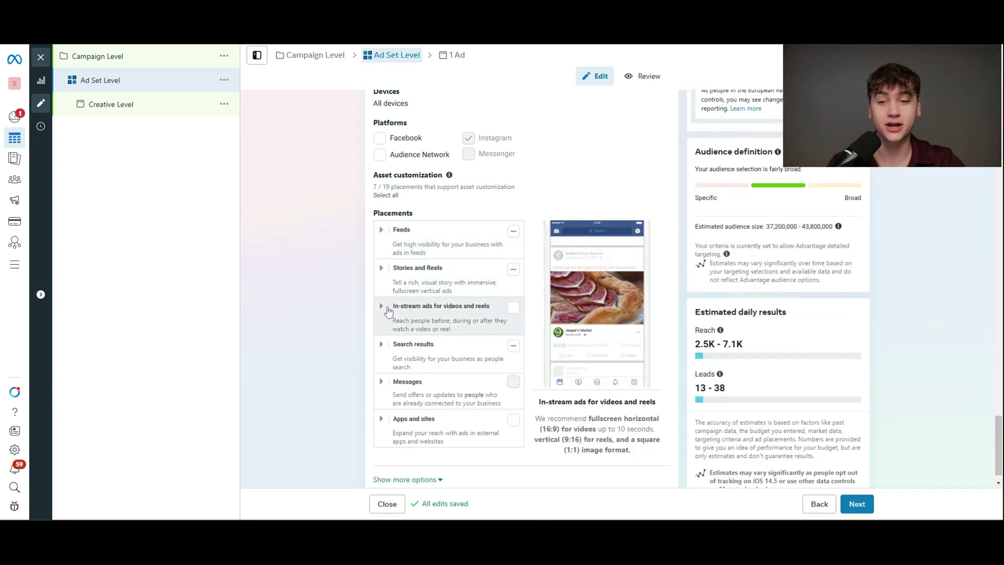
left_click(381, 347)
left_click(380, 346)
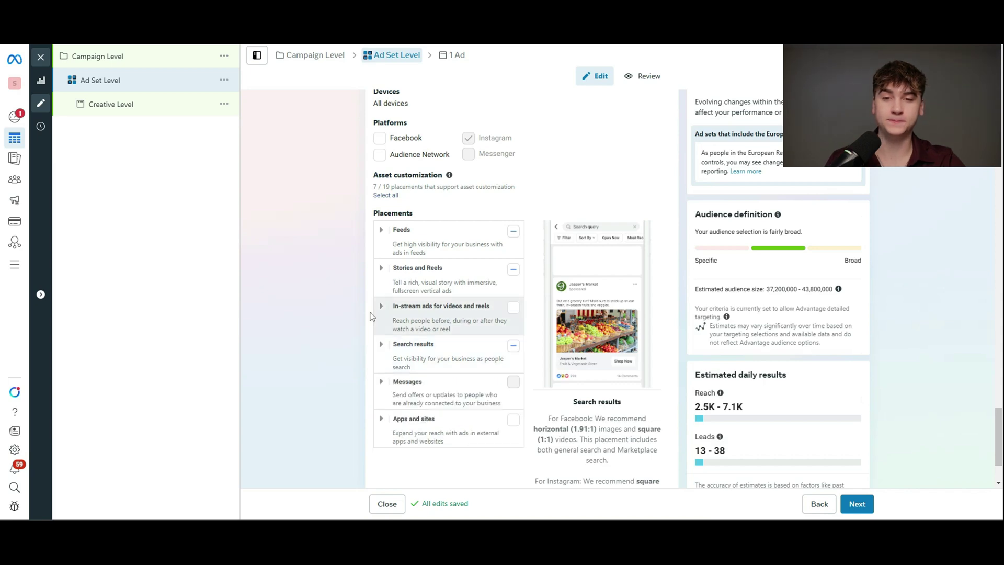
scroll(382, 310, "up", 10)
- On Creative Level, remove the current media and set up a new image ad creative
left_click(132, 111)
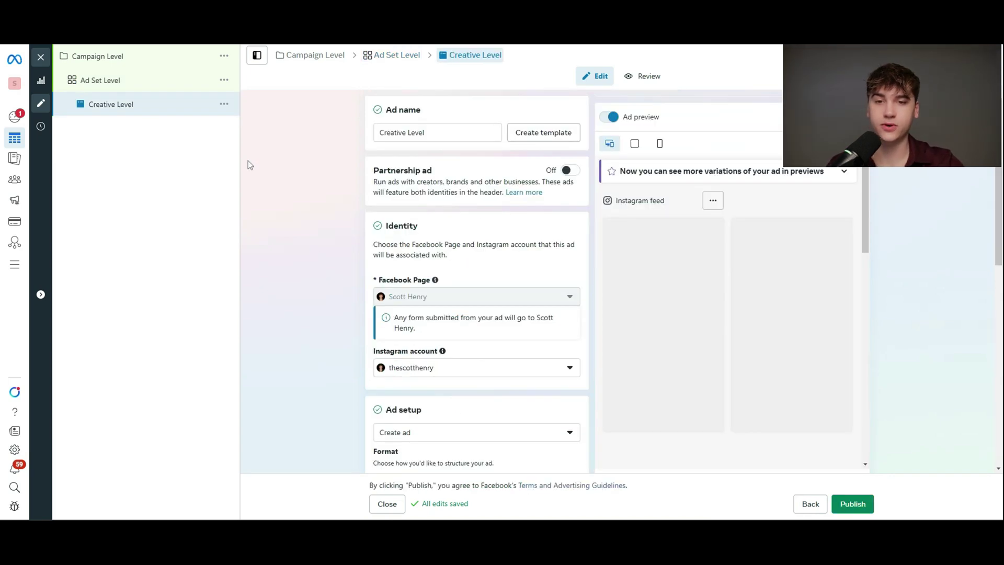
scroll(476, 246, "down", 4)
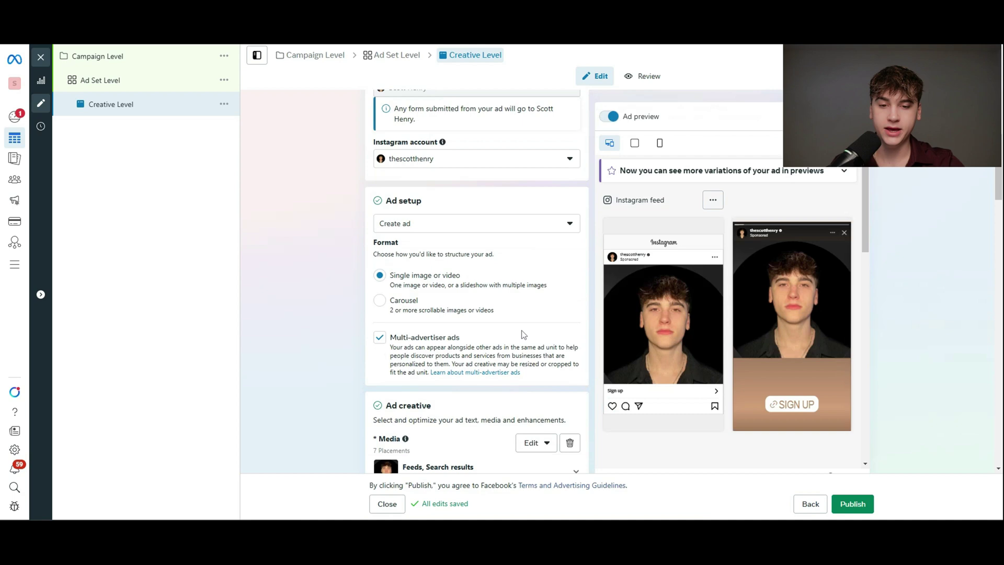
scroll(528, 329, "down", 3)
left_click(568, 286)
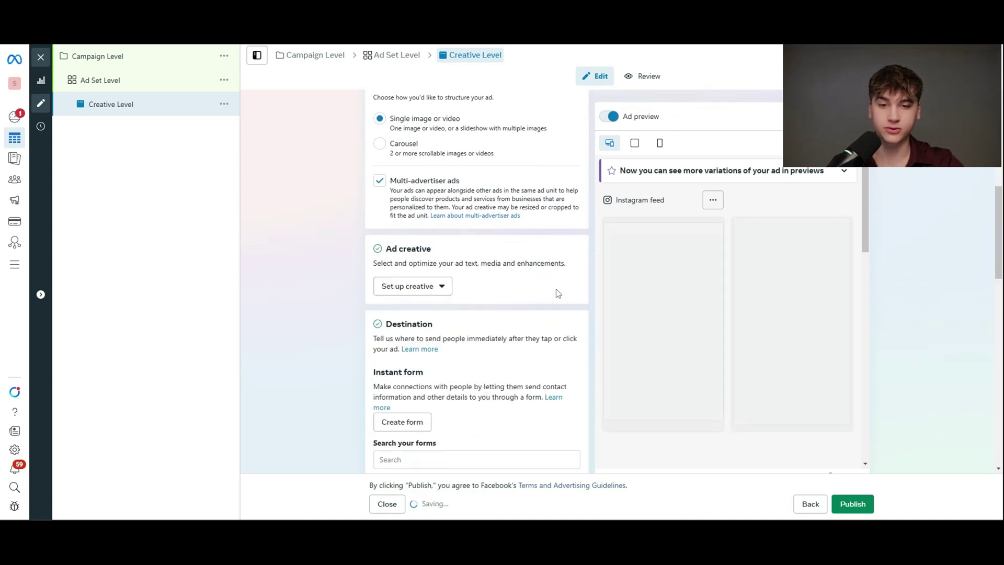
left_click(390, 288)
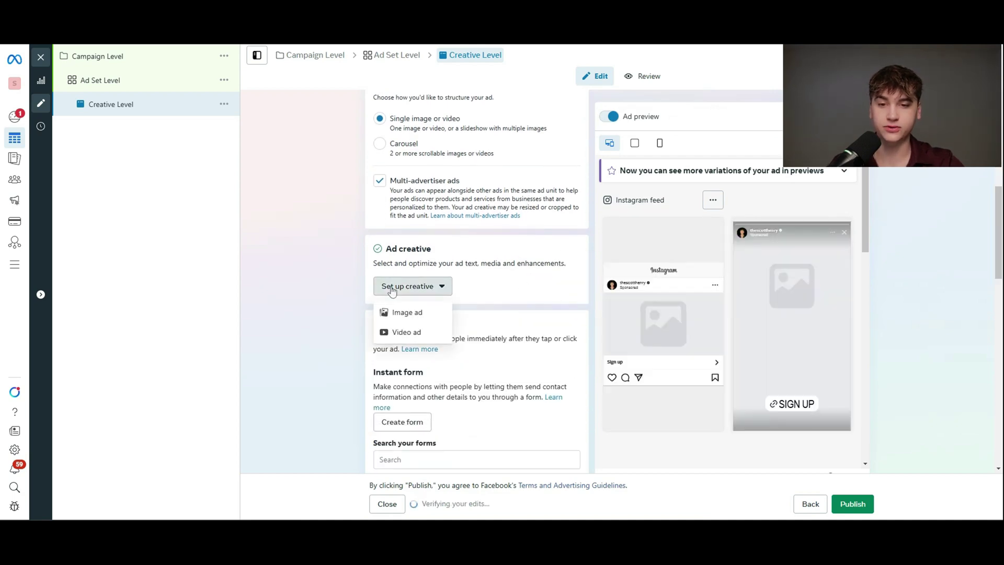
left_click(411, 314)
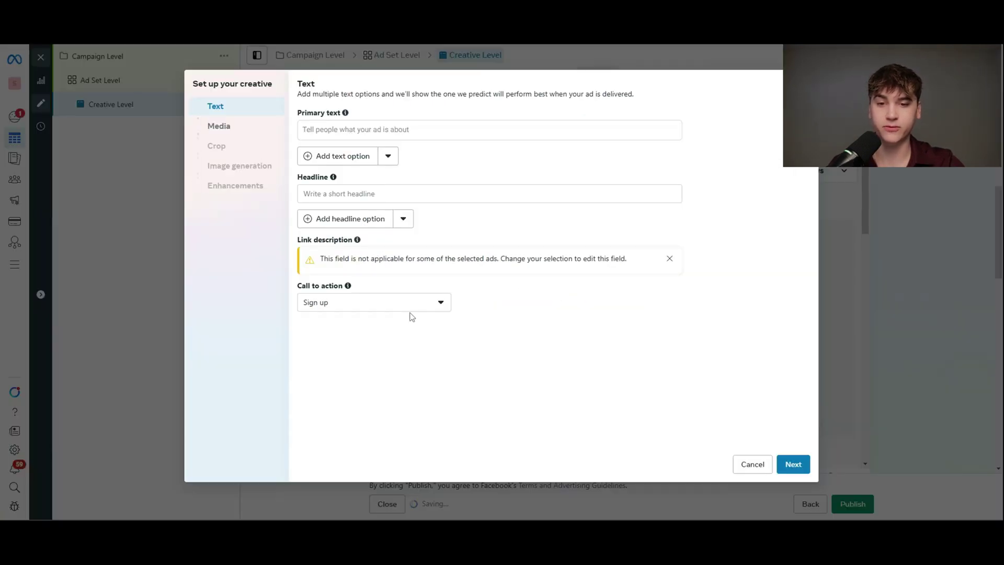
left_click(794, 463)
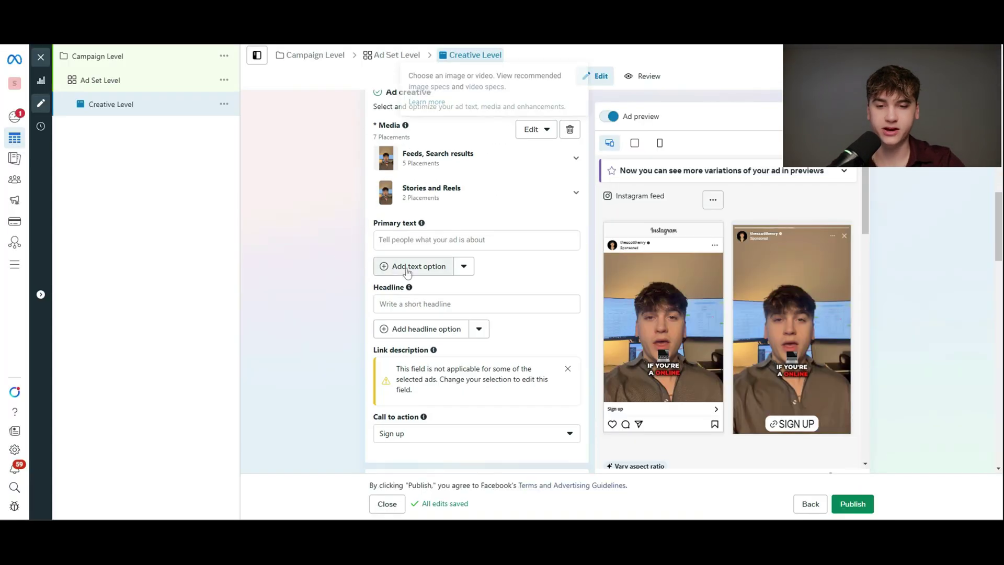
scroll(408, 271, "down", 10)
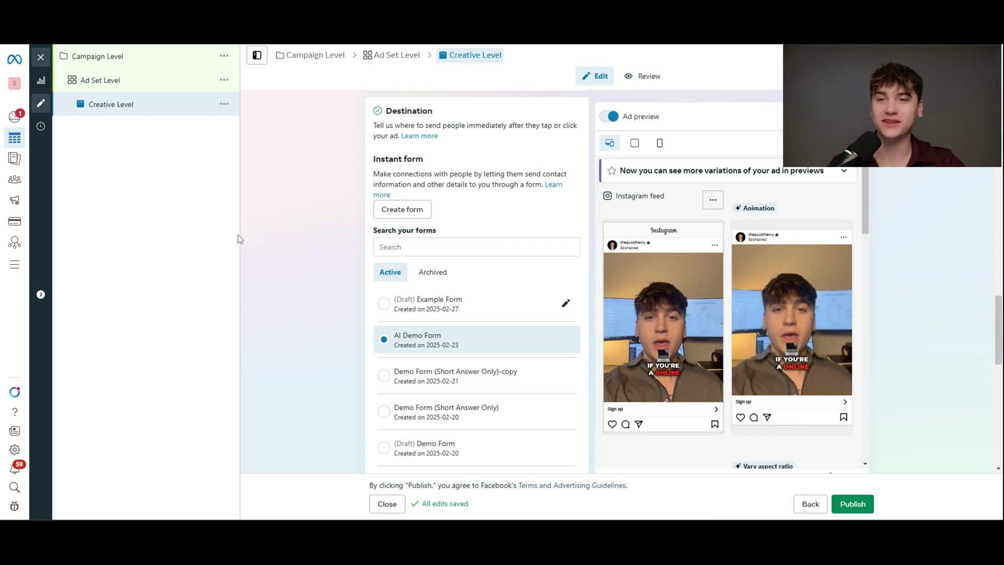
- Change the ad's call to action to Learn more and scroll to the Instant form destination
mouse_move(16, 264)
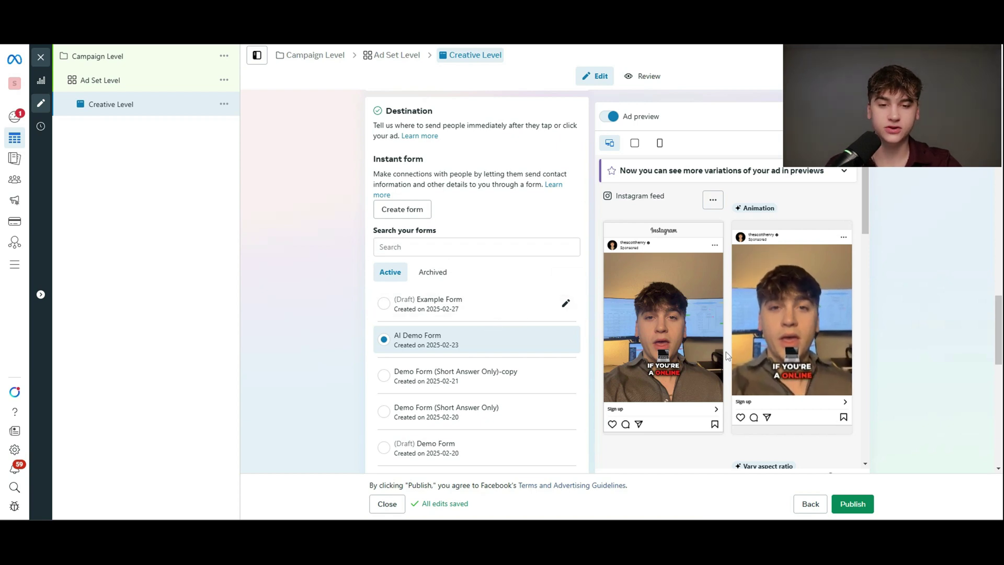
scroll(718, 318, "down", 1)
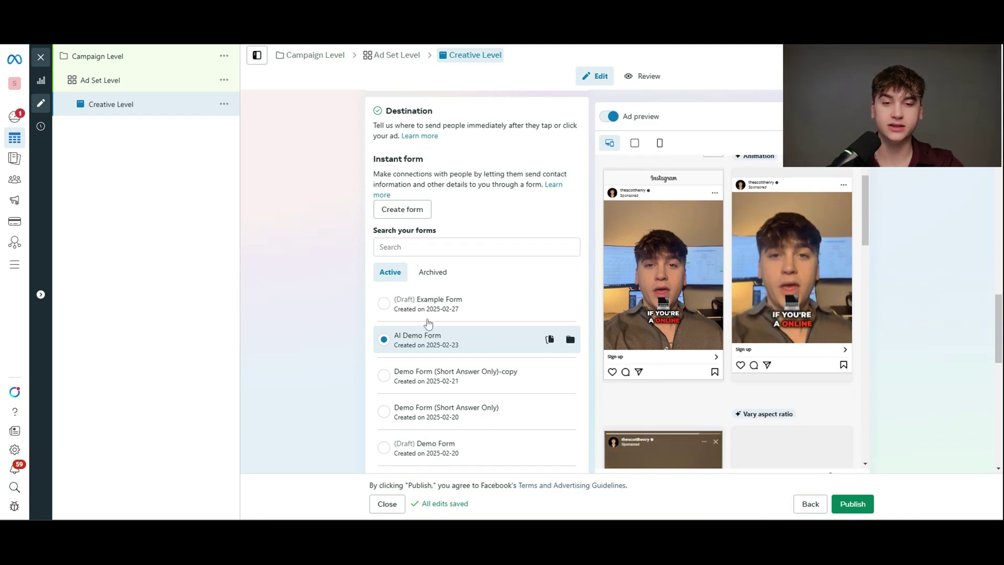
scroll(428, 322, "up", 10)
left_click(493, 276)
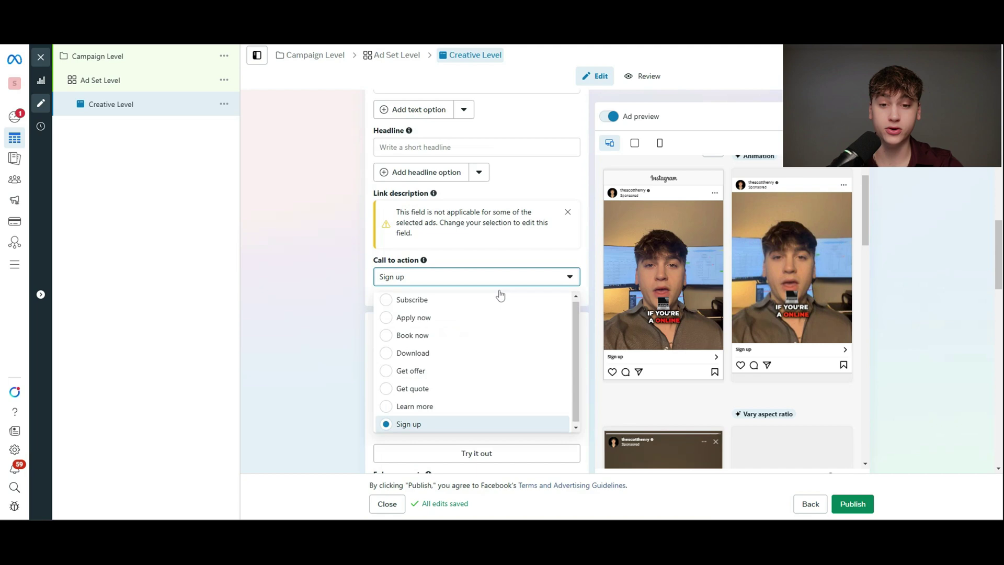
left_click(415, 407)
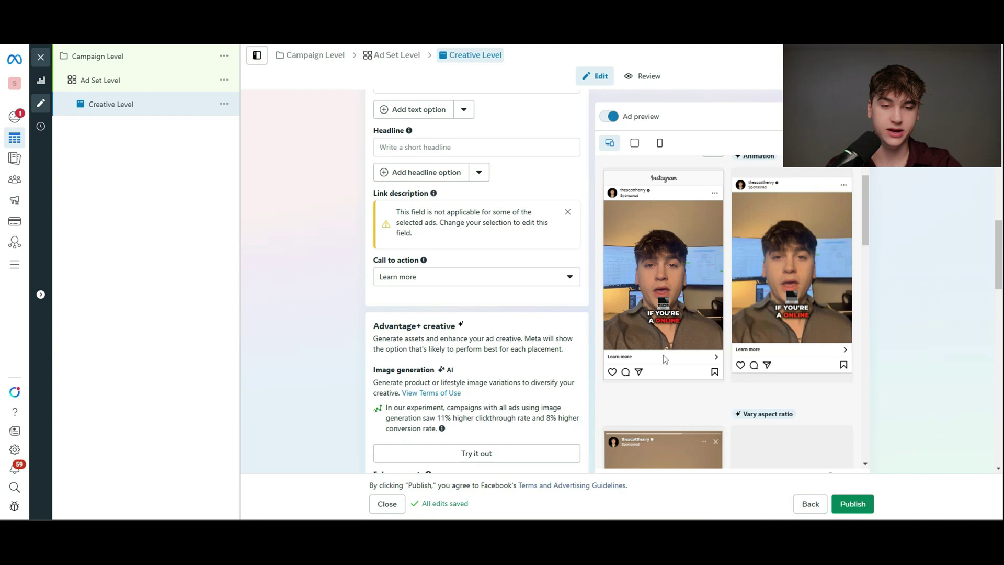
scroll(512, 346, "down", 7)
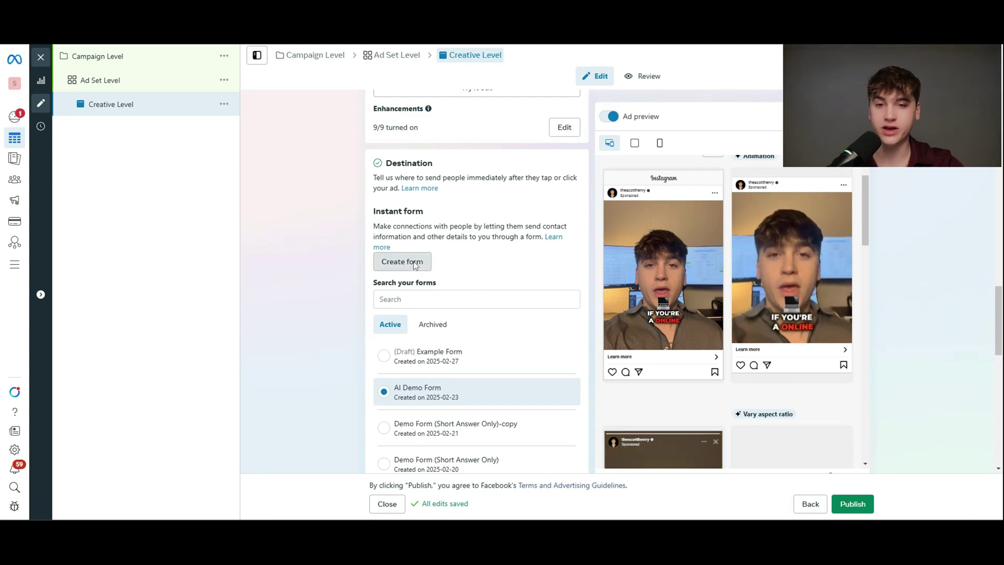
- Create an instant form called 'Example Form 2/27' and choose the Higher intent form type
left_click(403, 263)
triple_click(410, 129)
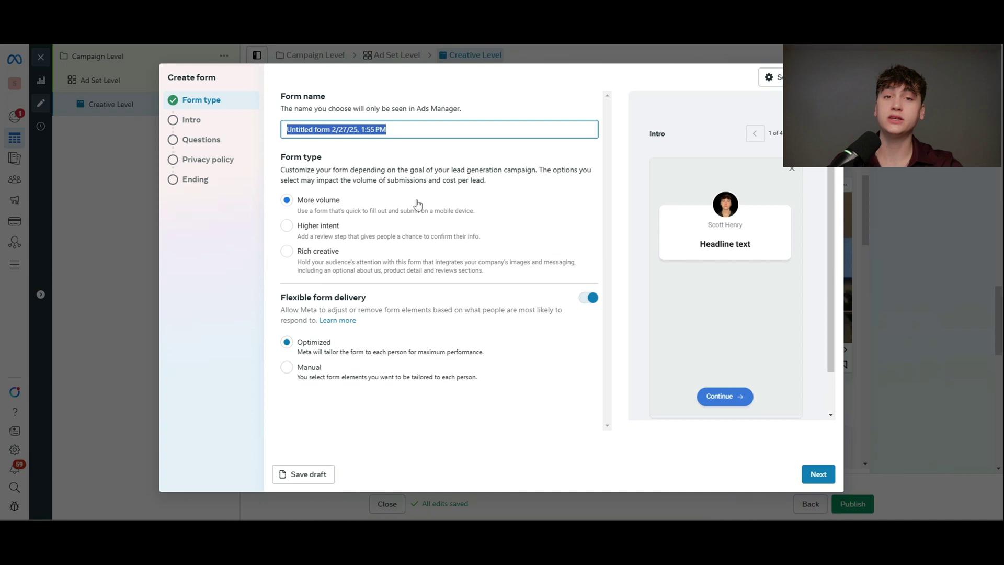
type("Example Form 2/27")
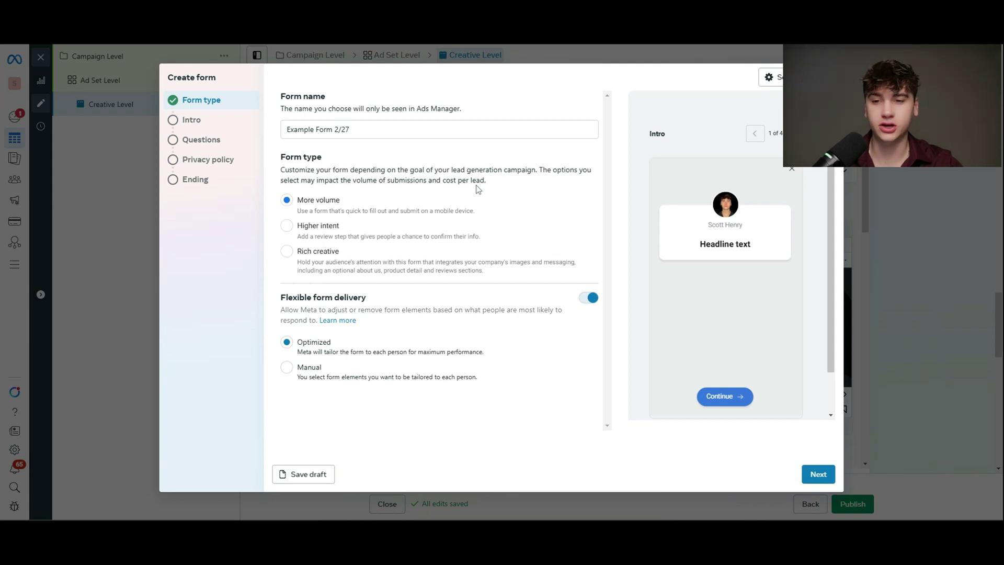
left_click(351, 232)
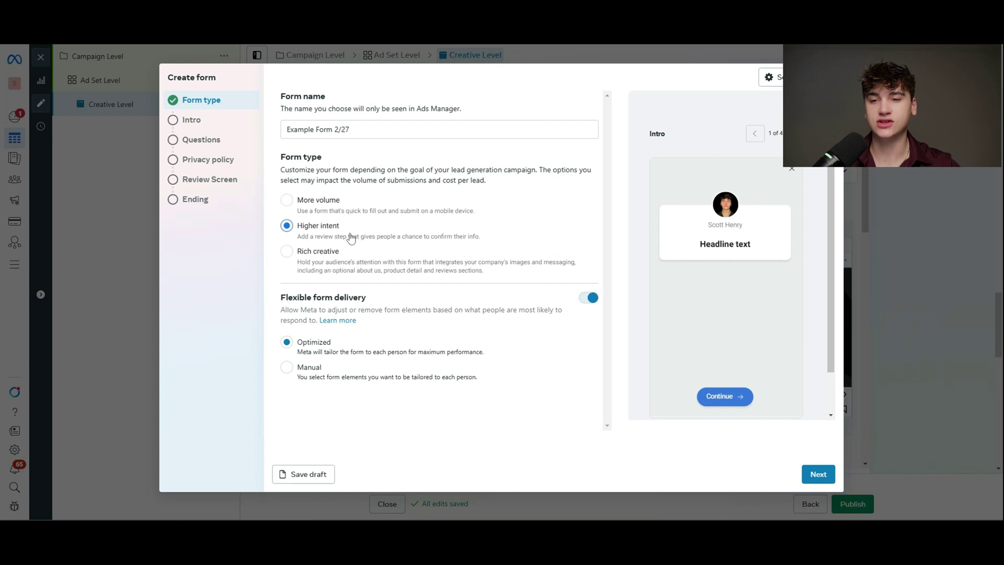
left_click(363, 215)
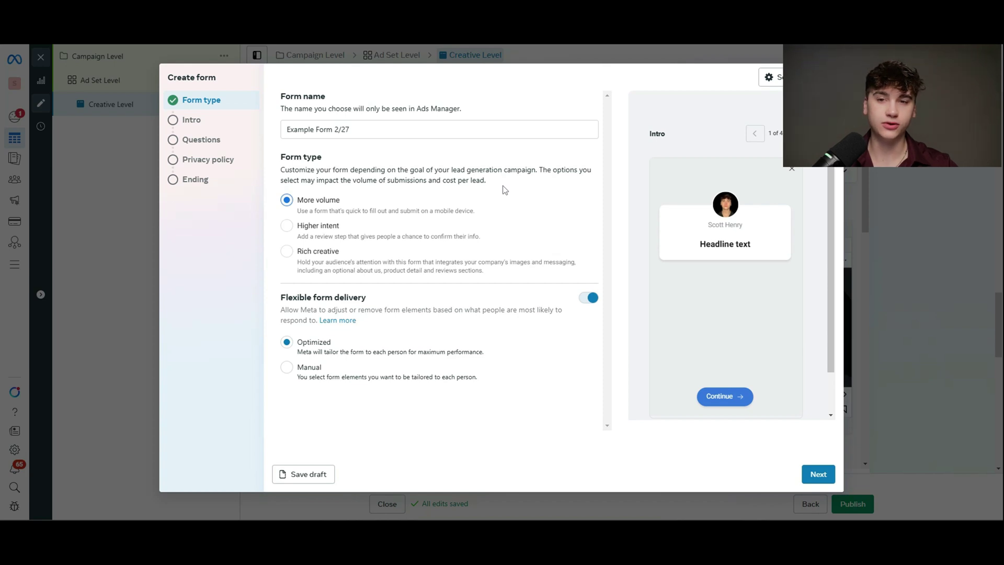
left_click(430, 233)
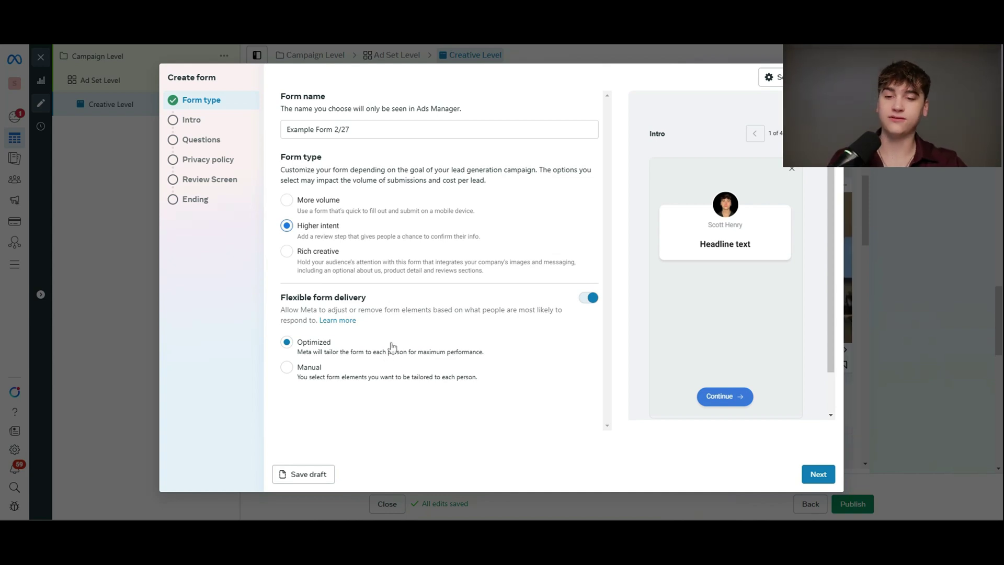
left_click(328, 379)
scroll(474, 360, "down", 1)
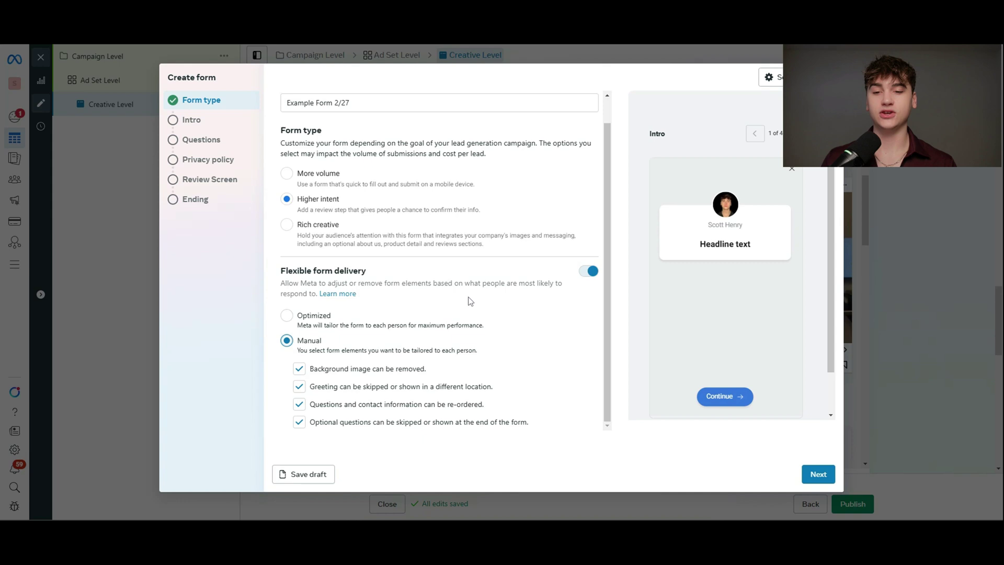
left_click(287, 316)
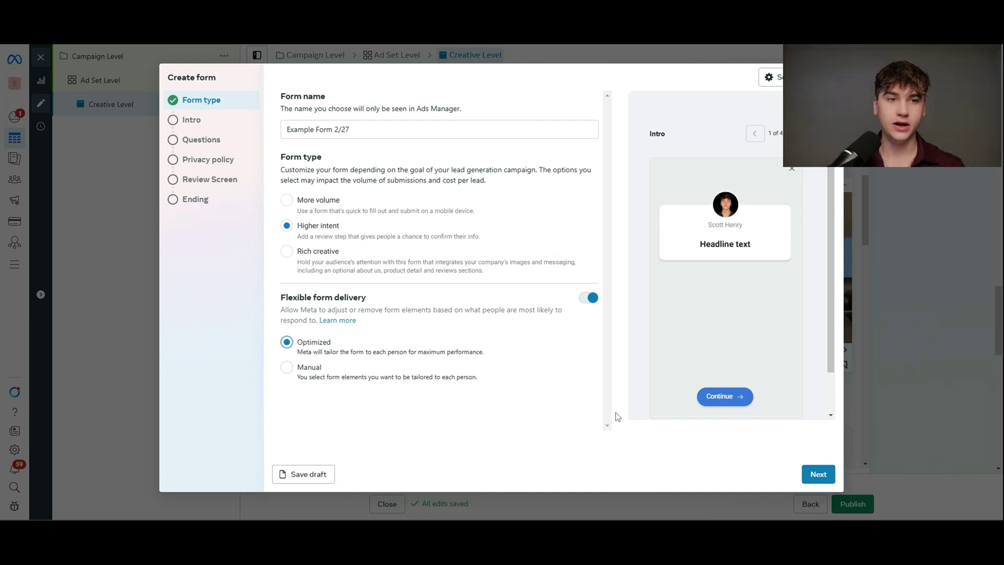
- Go through the Intro step, pointing out the preview's business-owner disclaimer, and continue to Questions
left_click(819, 474)
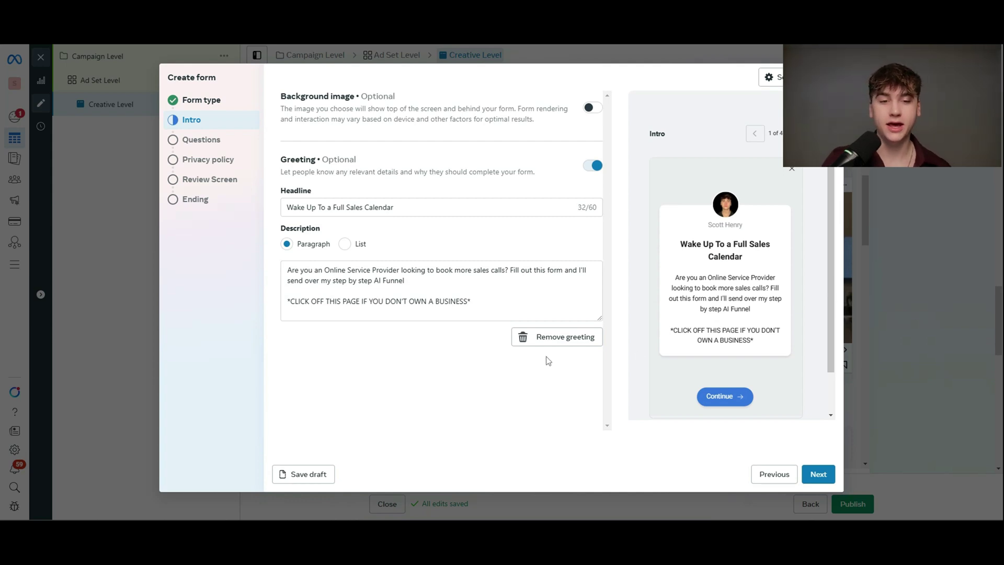
left_click_drag(763, 341, 663, 334)
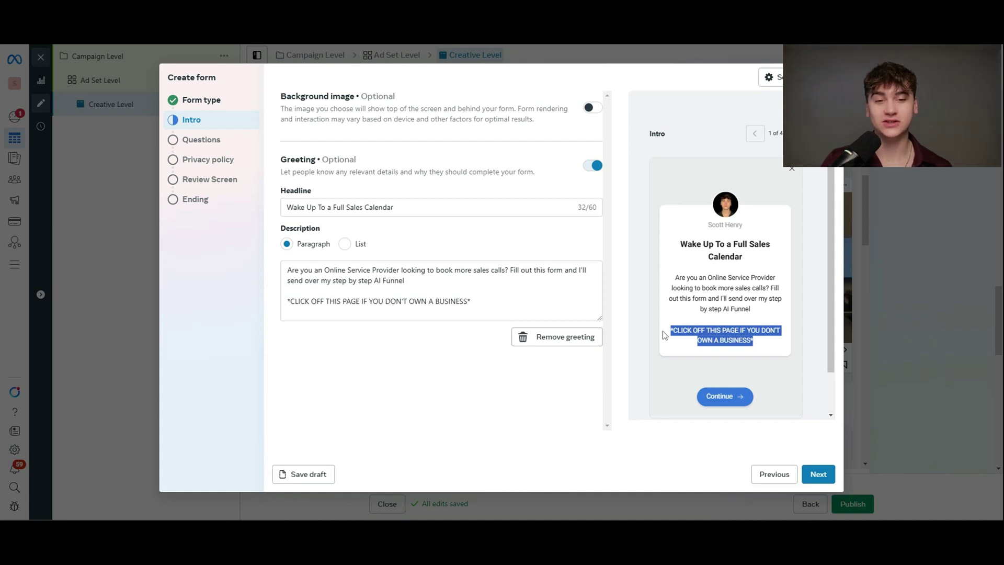
left_click(454, 376)
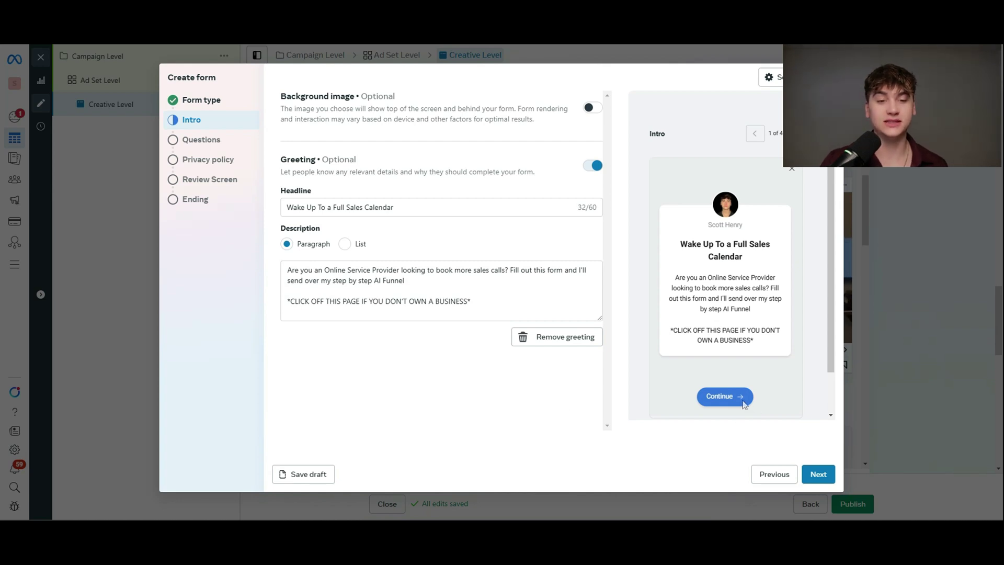
left_click(818, 474)
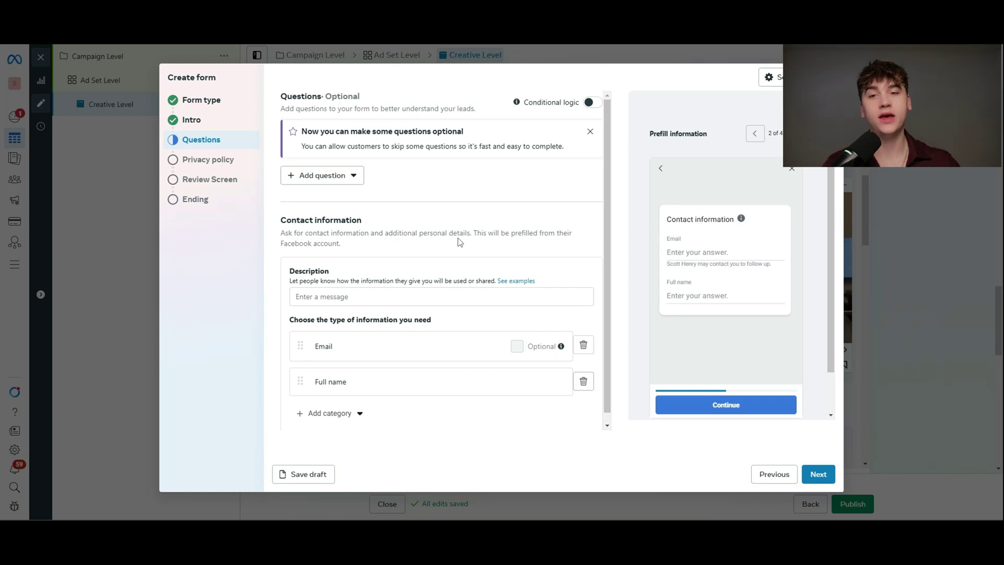
- Switch on Conditional logic for the form's questions and bring up the question-type list
left_click(593, 102)
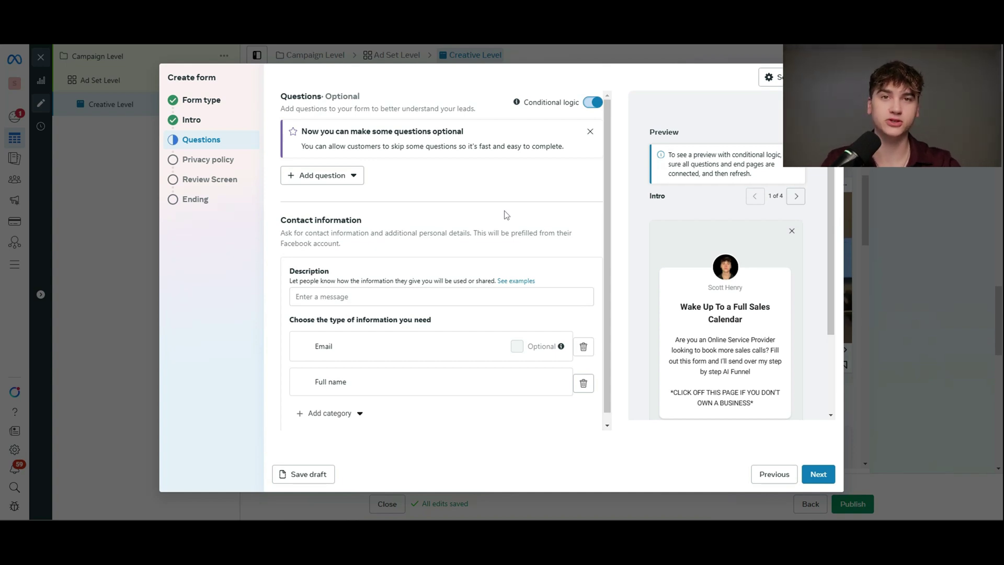
left_click(324, 178)
- Add a multiple-choice revenue question, routing its $0-$5,000 answer to 'E2 End page for non-leads'
left_click(317, 209)
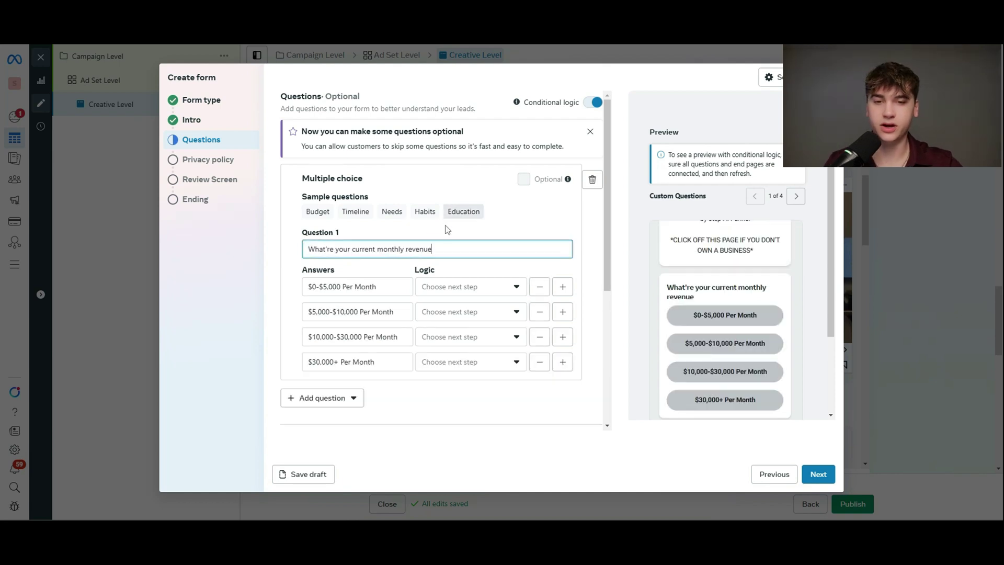
left_click(447, 229)
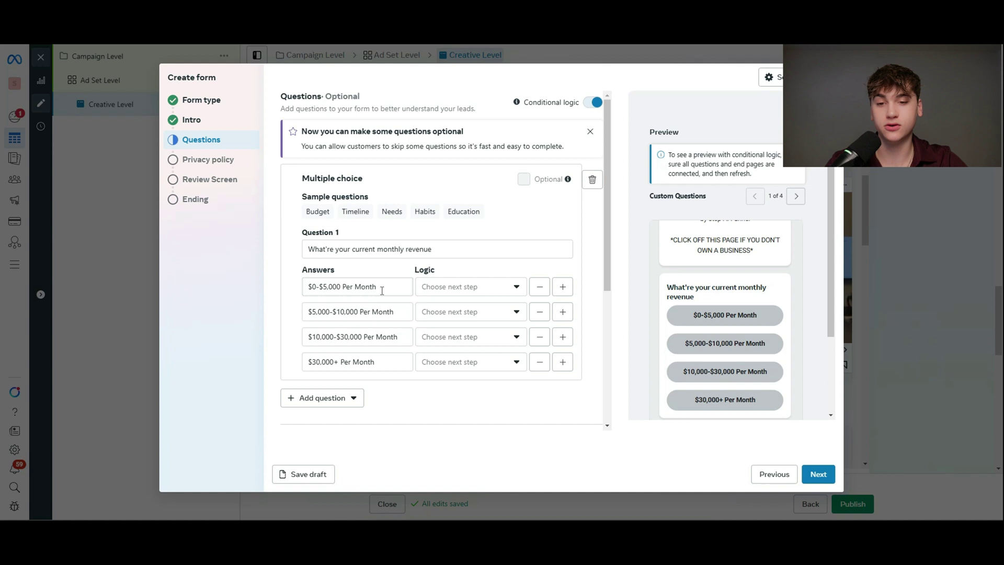
left_click(462, 287)
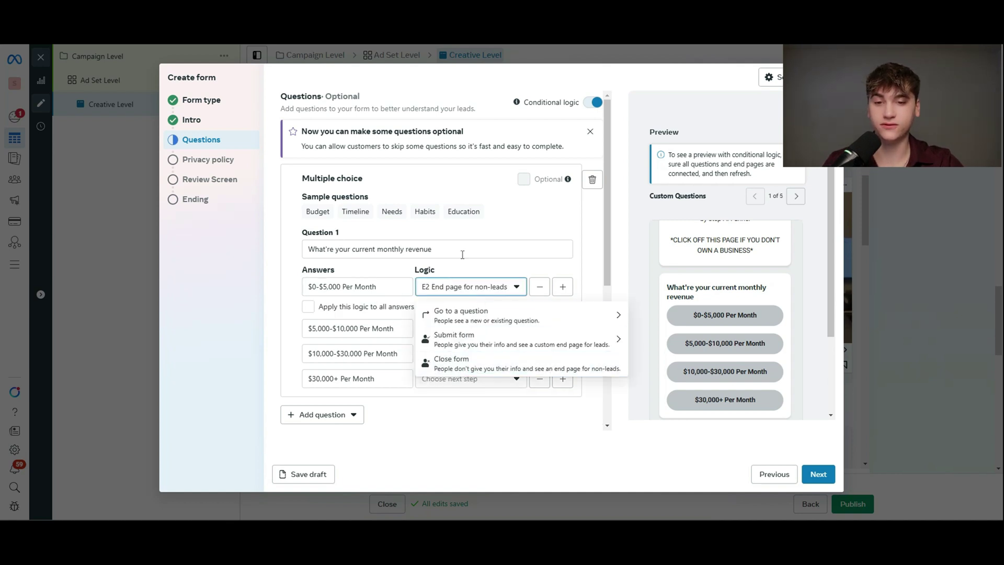
left_click(472, 289)
left_click(449, 330)
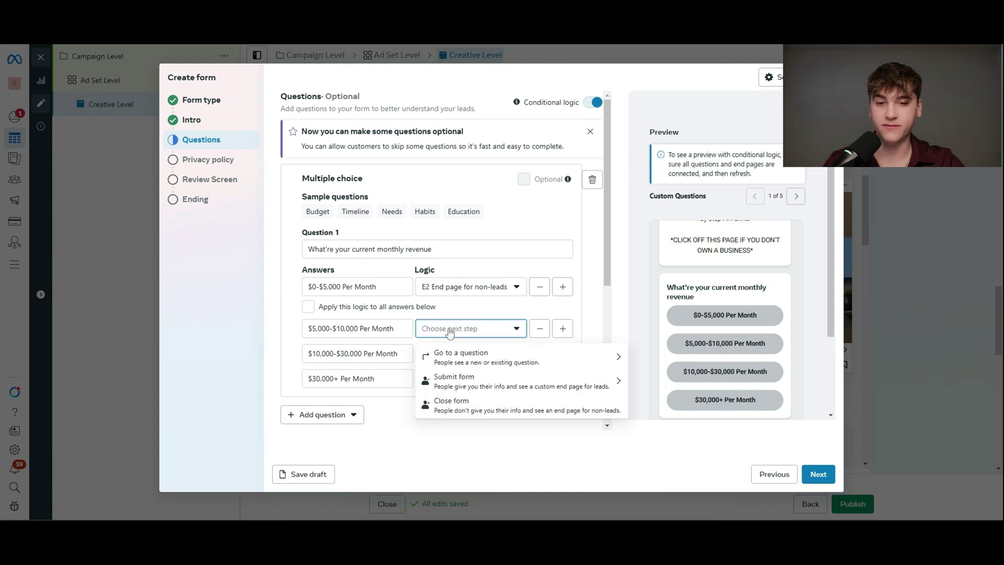
left_click(461, 355)
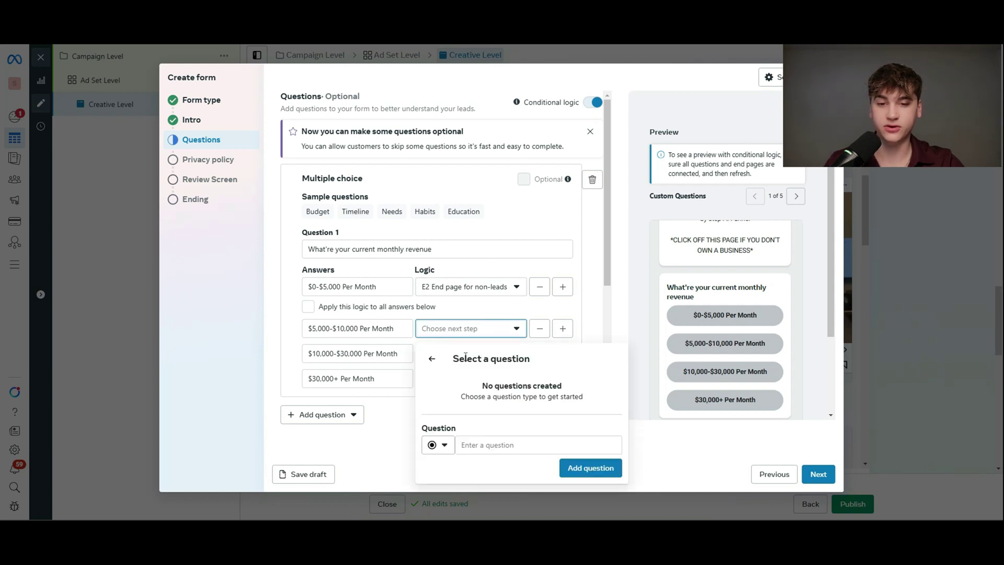
left_click(432, 359)
left_click(455, 322)
scroll(443, 296, "down", 3)
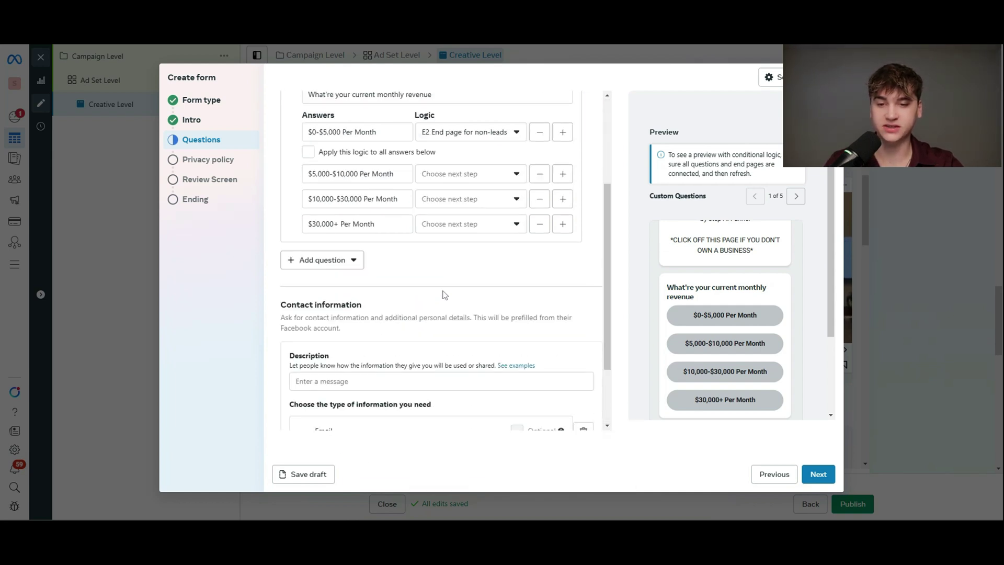
- Add a short-answer question 'What's your business URL?' below the revenue question
left_click(331, 269)
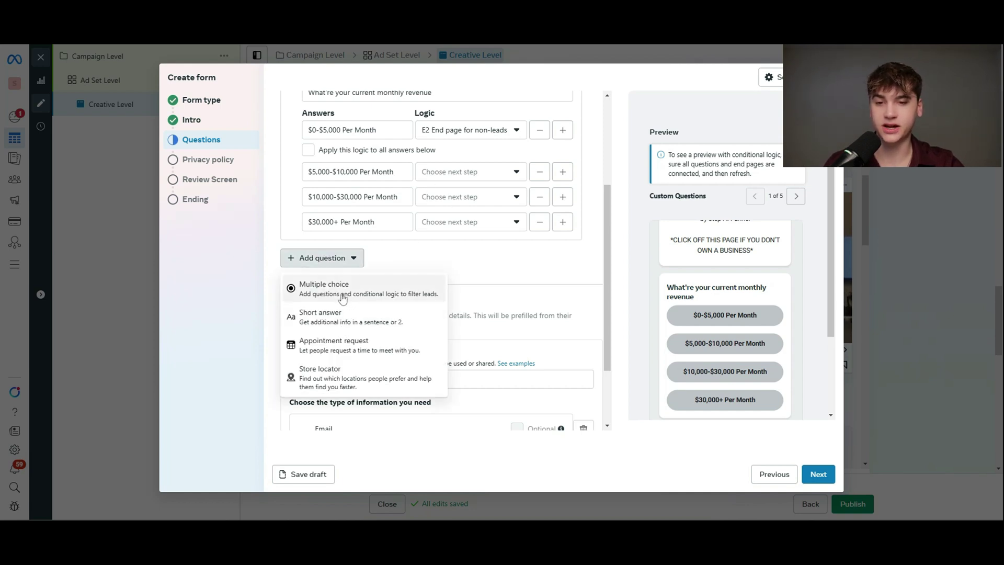
left_click(338, 320)
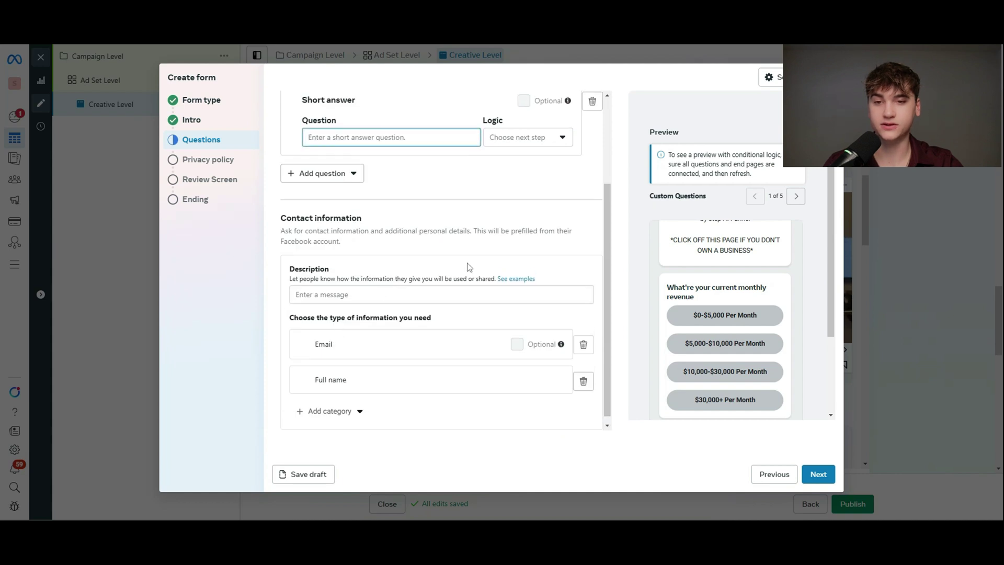
scroll(455, 272, "up", 3)
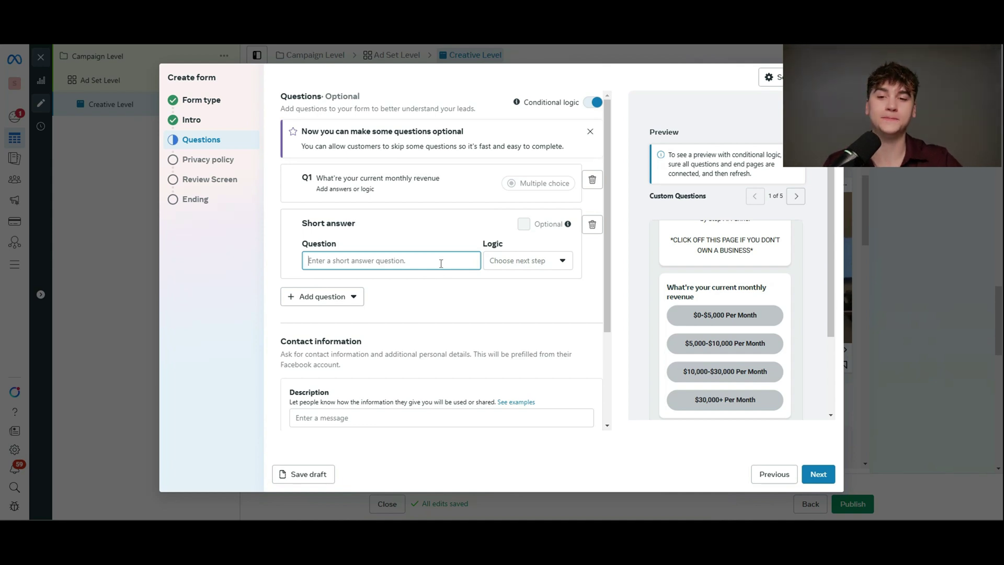
type("What's your business URL?")
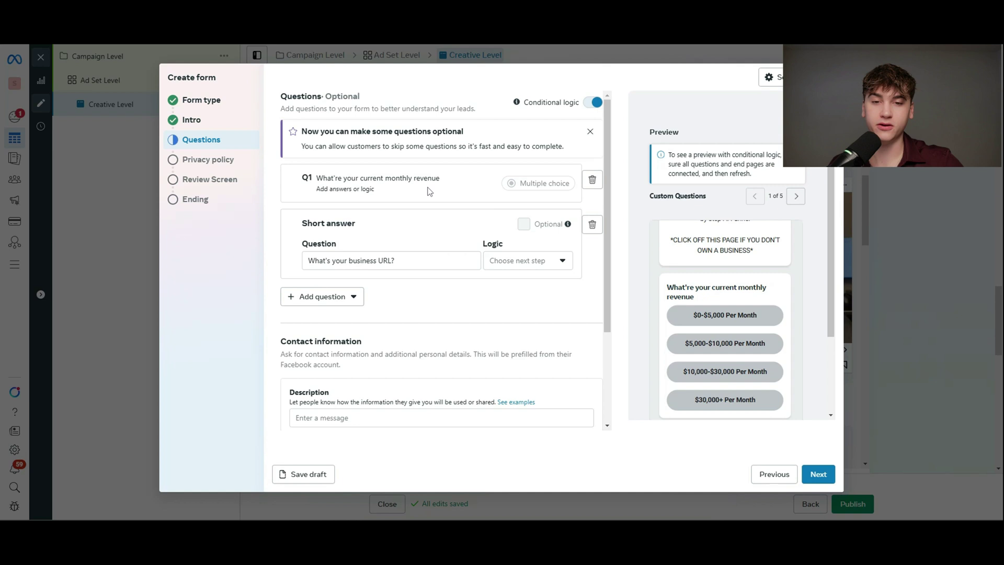
left_click(429, 191)
- Route the $5,000-$10,000, $10,000-$30,000 and $30,000+ revenue answers to Q2
left_click(504, 330)
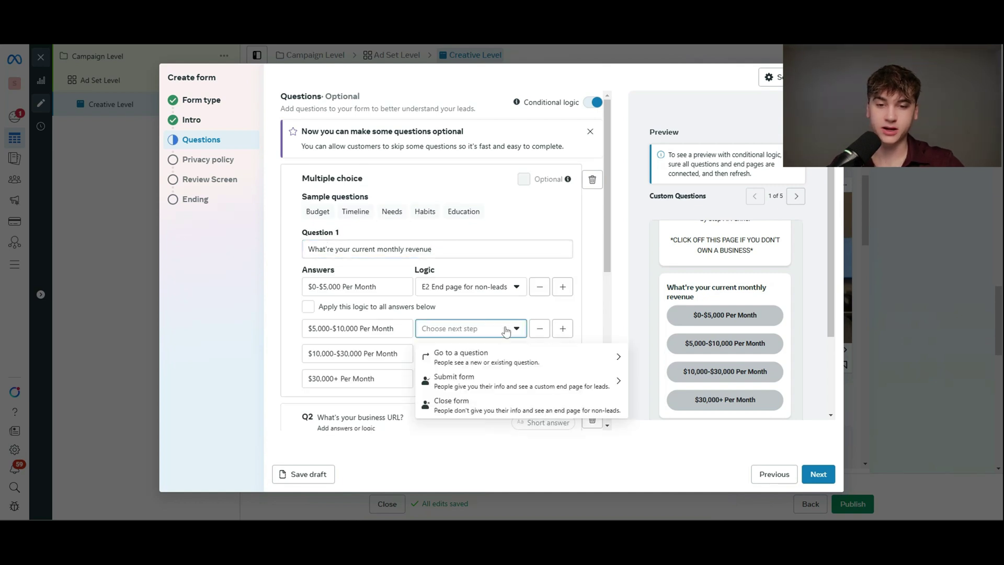
left_click(495, 361)
left_click(495, 274)
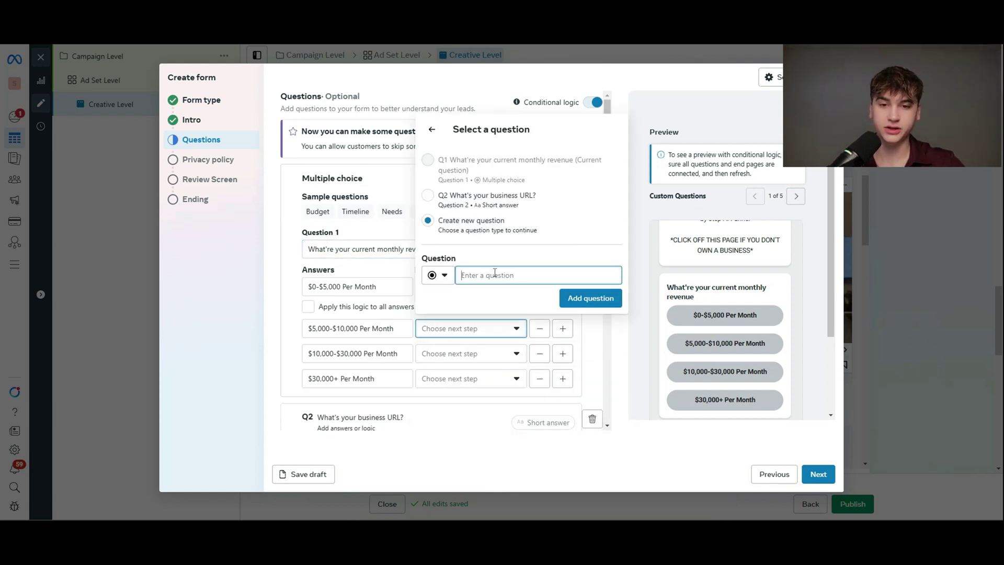
left_click(492, 199)
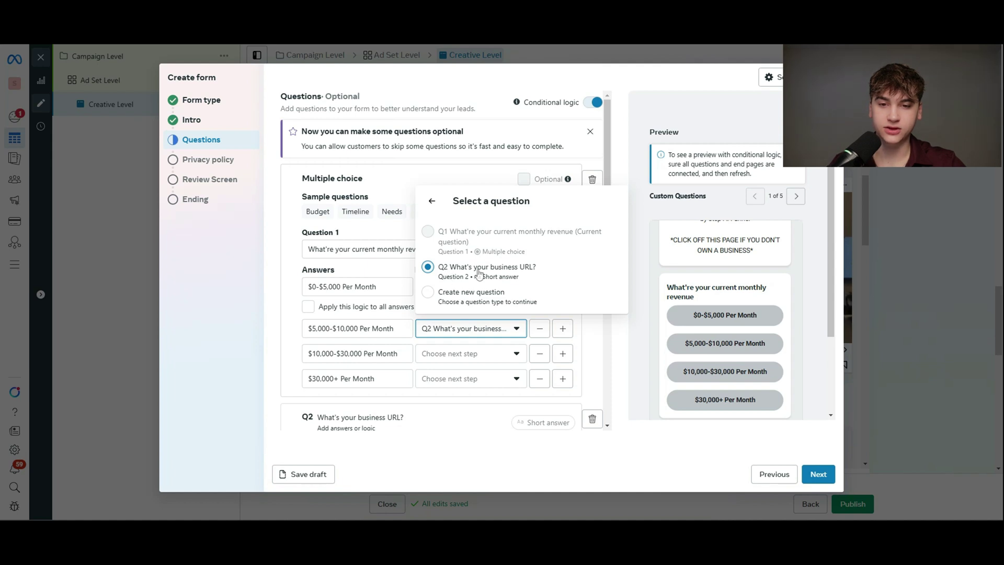
left_click(434, 203)
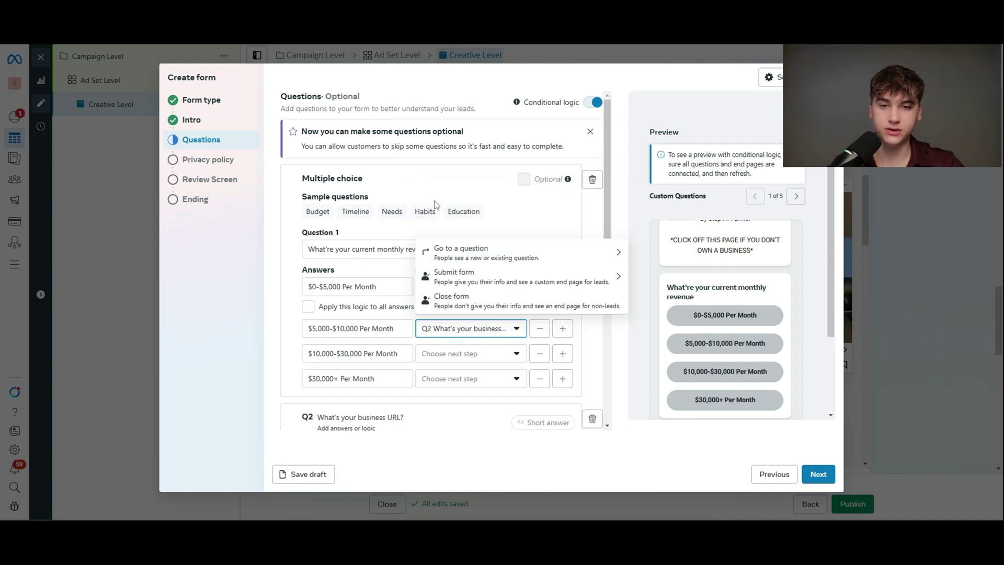
left_click(469, 354)
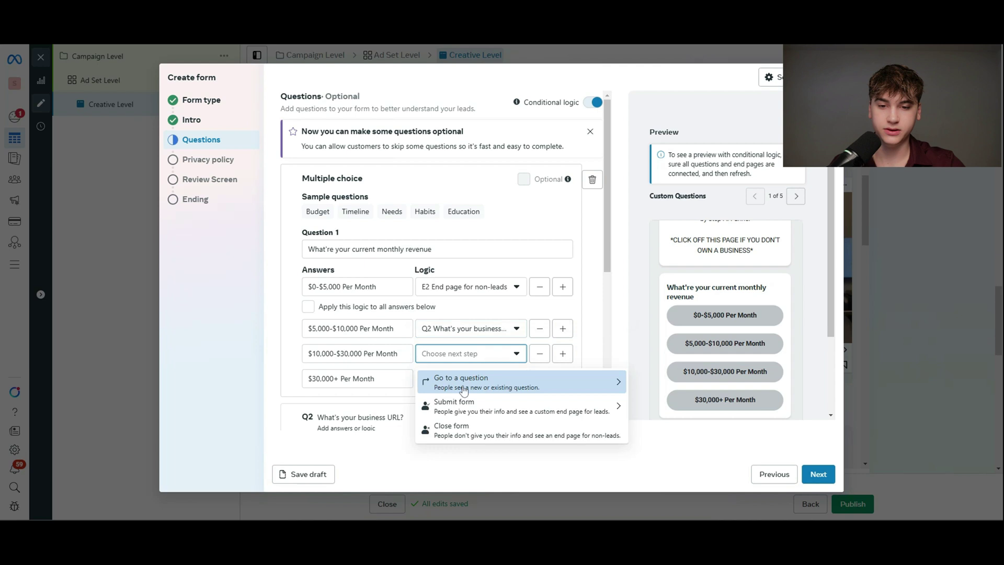
left_click(463, 388)
left_click(455, 222)
left_click(473, 366)
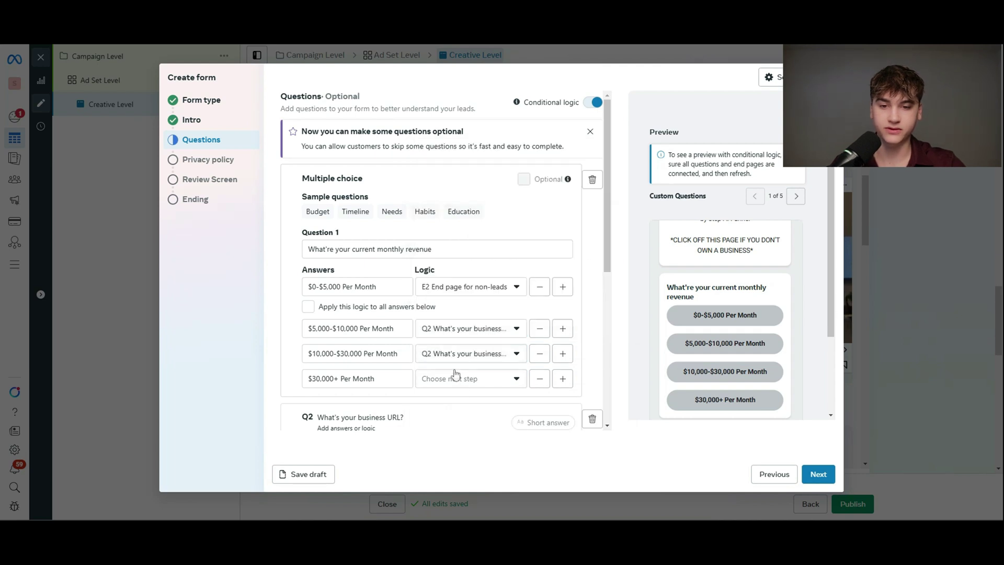
left_click(455, 377)
left_click(461, 405)
left_click(461, 253)
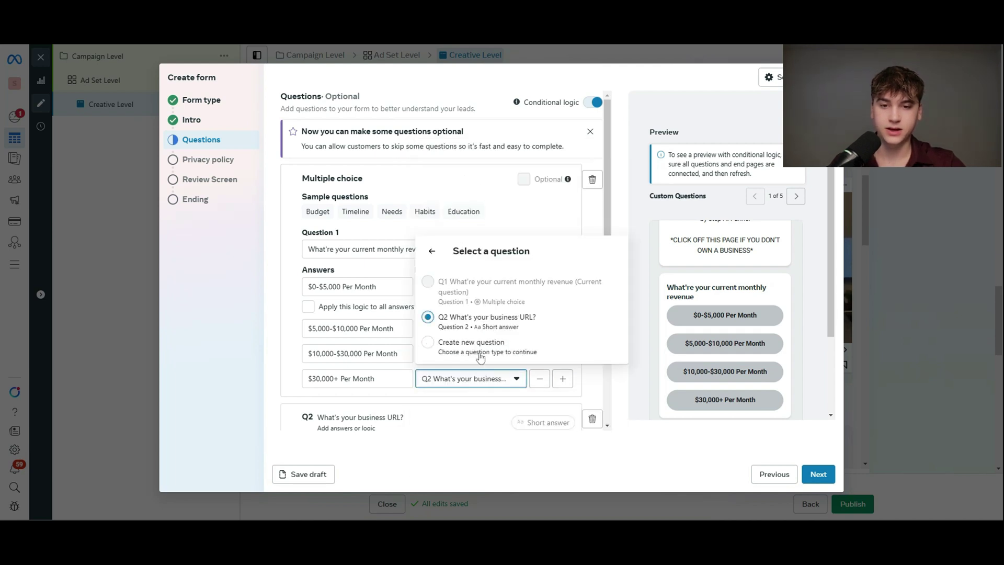
- Keep the $0-$5,000 answer routed to 'E2 End page for non-leads'
left_click(475, 413)
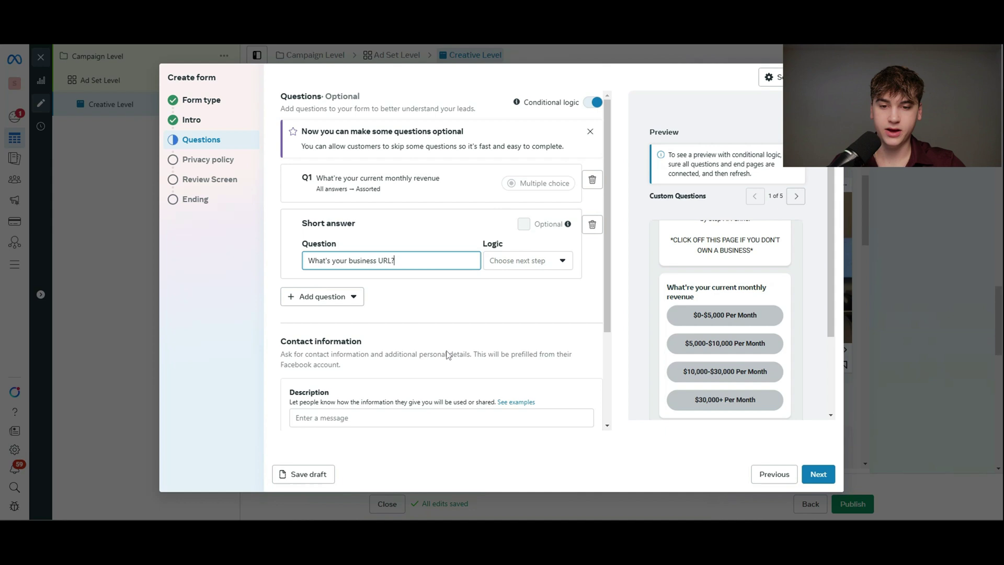
left_click(428, 232)
left_click(469, 288)
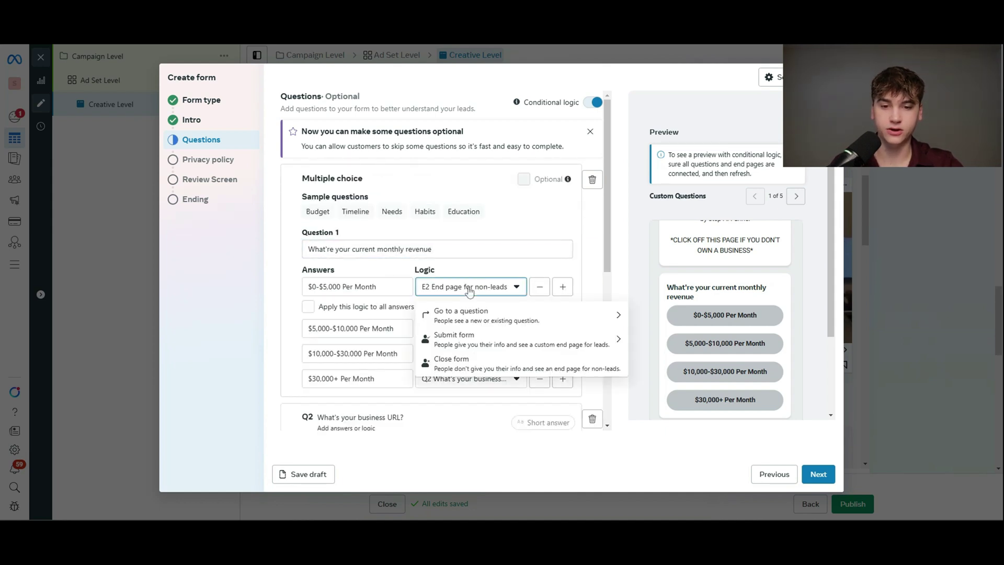
left_click(466, 267)
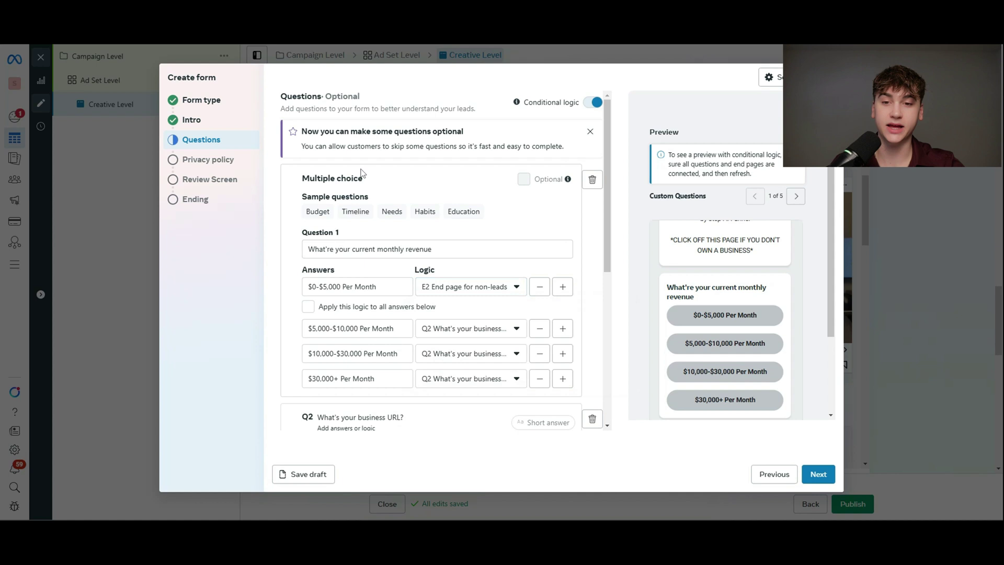
- Make the business URL question submit the form to 'E1 End page for leads'
left_click(347, 179)
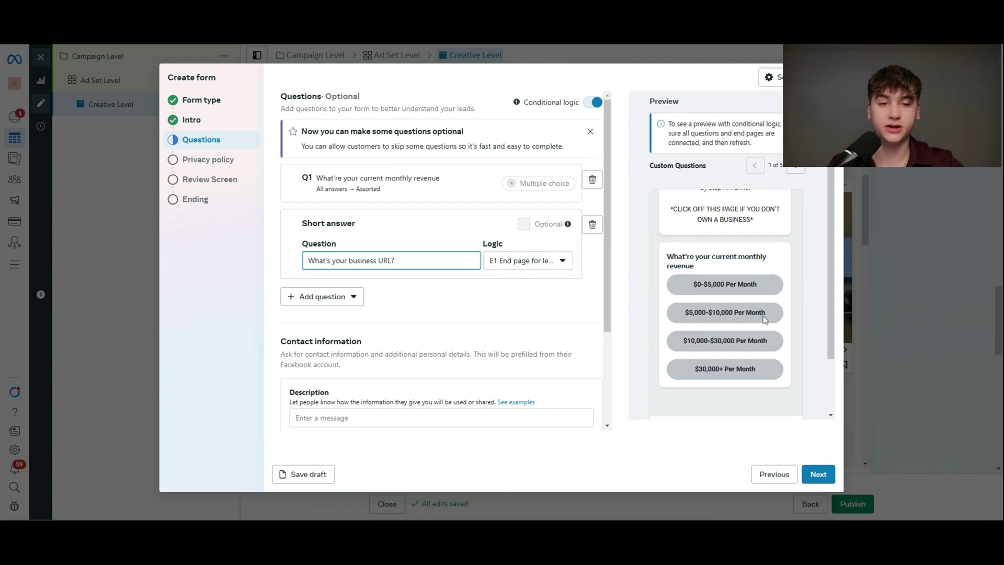
left_click(521, 266)
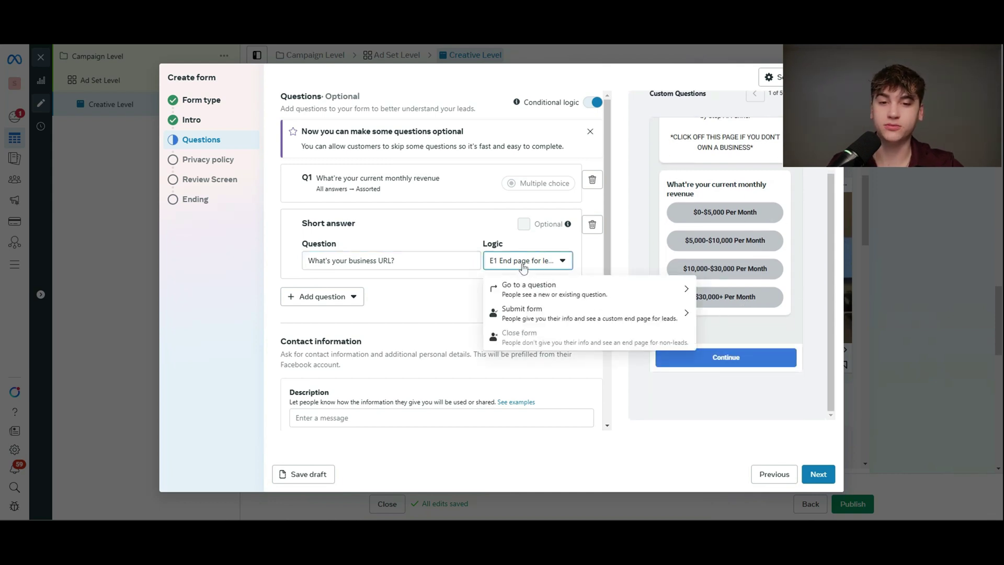
left_click(523, 267)
left_click(441, 292)
scroll(446, 308, "down", 2)
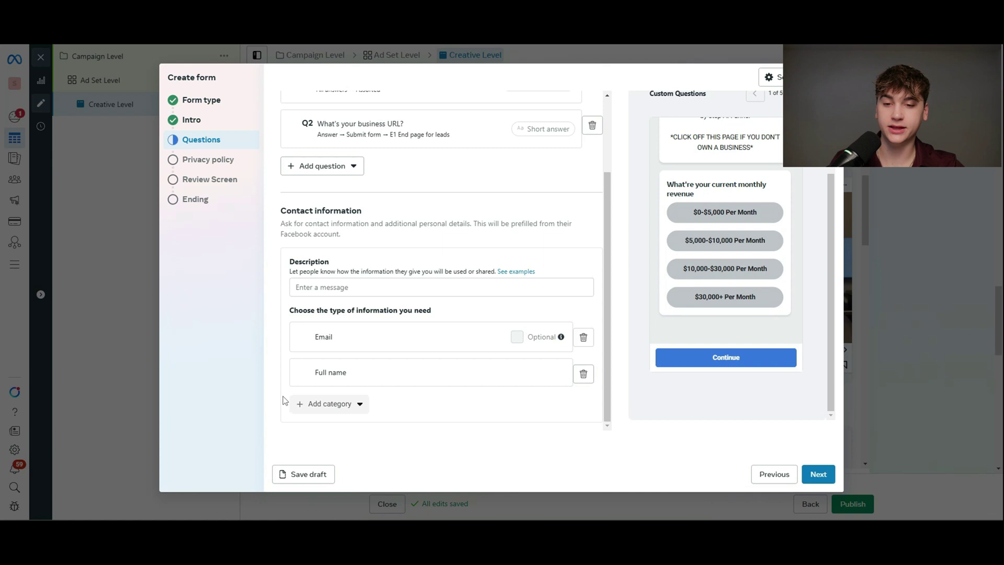
- Add a Phone number field to the form's contact information
left_click(302, 404)
mouse_move(330, 323)
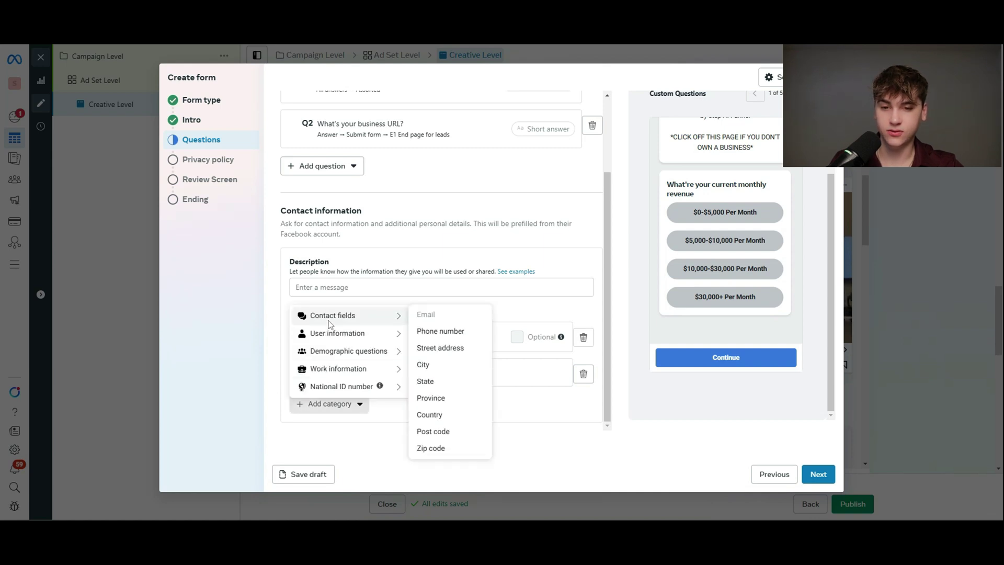
left_click(431, 331)
scroll(486, 337, "down", 1)
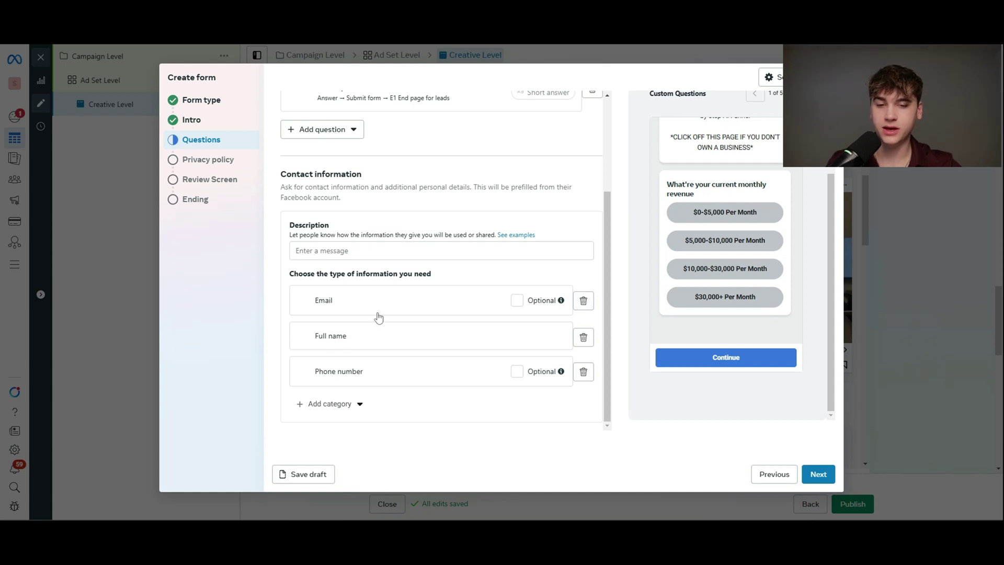
triple_click(291, 297)
left_click(303, 372)
left_click_drag(304, 373, 298, 319)
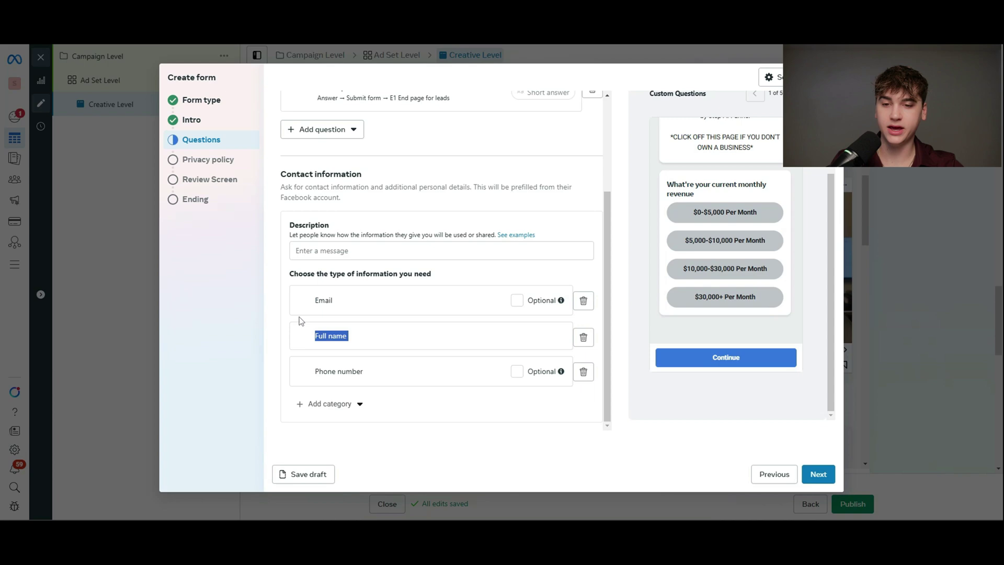
left_click(303, 352)
- Delete the Email and Full name contact fields
left_click(584, 301)
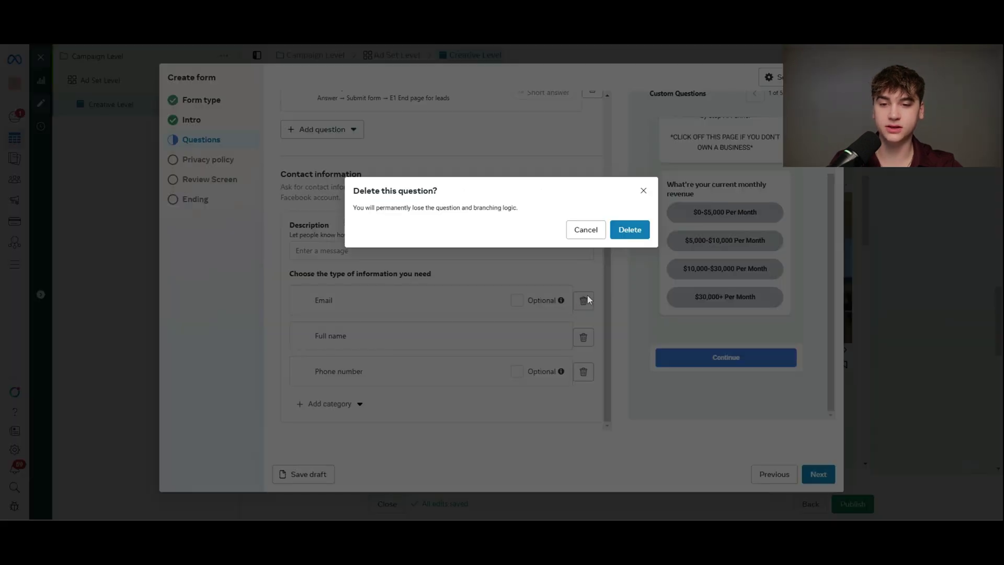
left_click(622, 240)
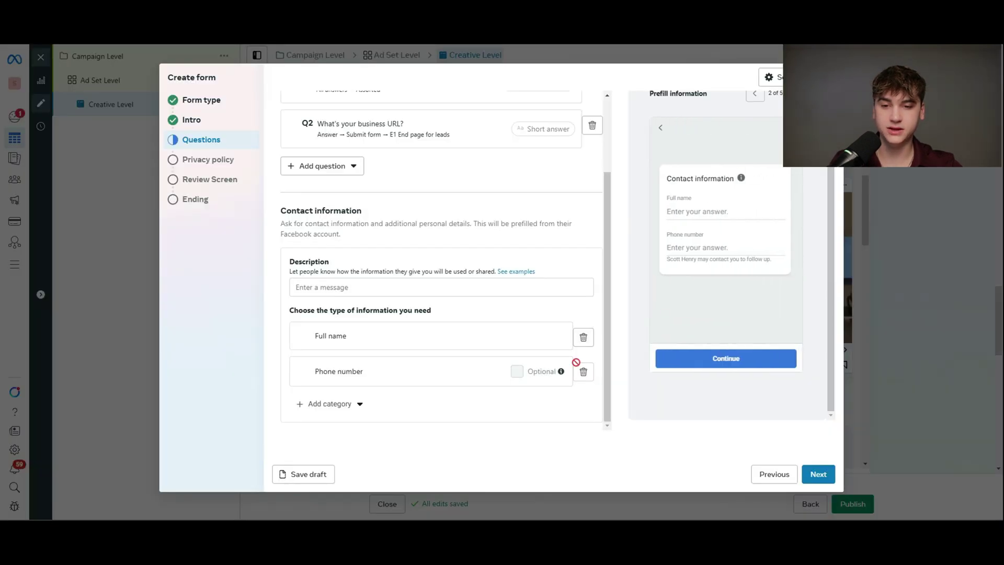
left_click(583, 335)
left_click(630, 229)
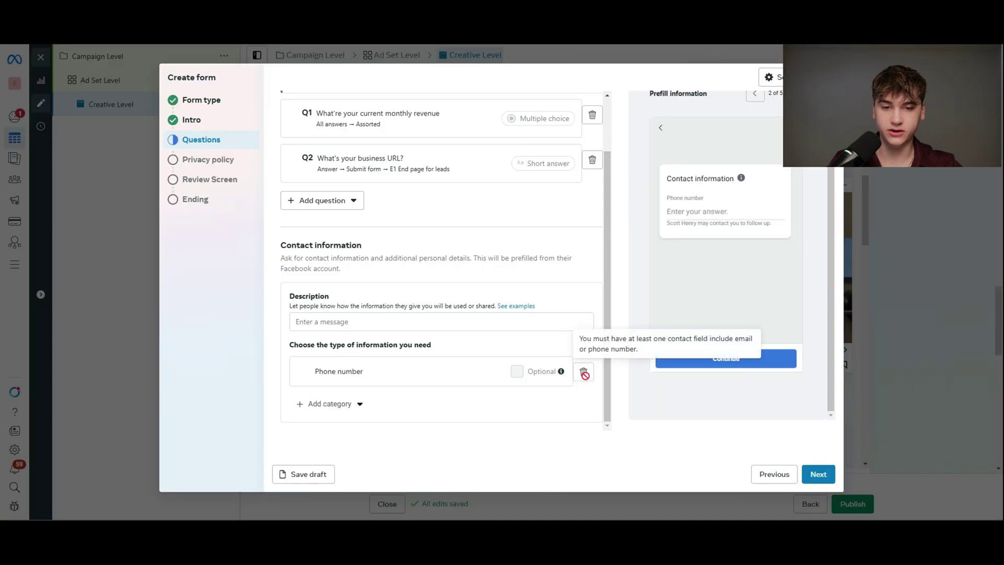
- Add a First name field followed by an Email field
left_click(328, 404)
mouse_move(333, 328)
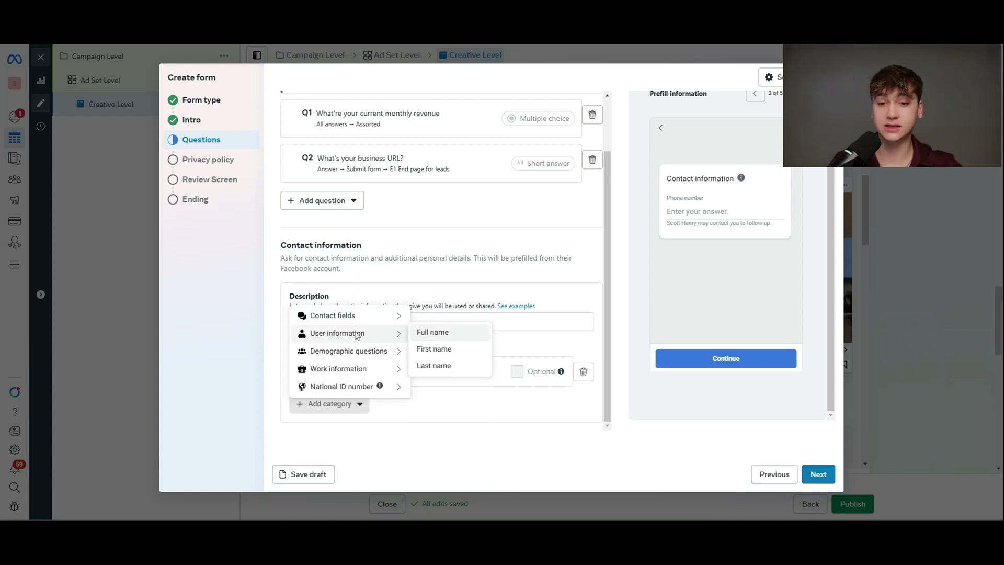
left_click(430, 349)
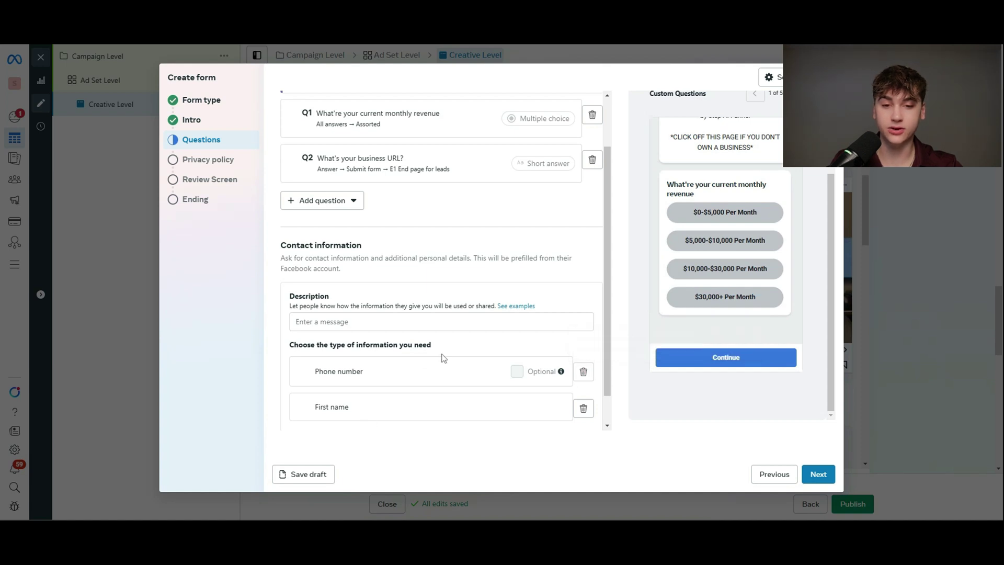
scroll(401, 352, "down", 1)
scroll(401, 352, "down", 1)
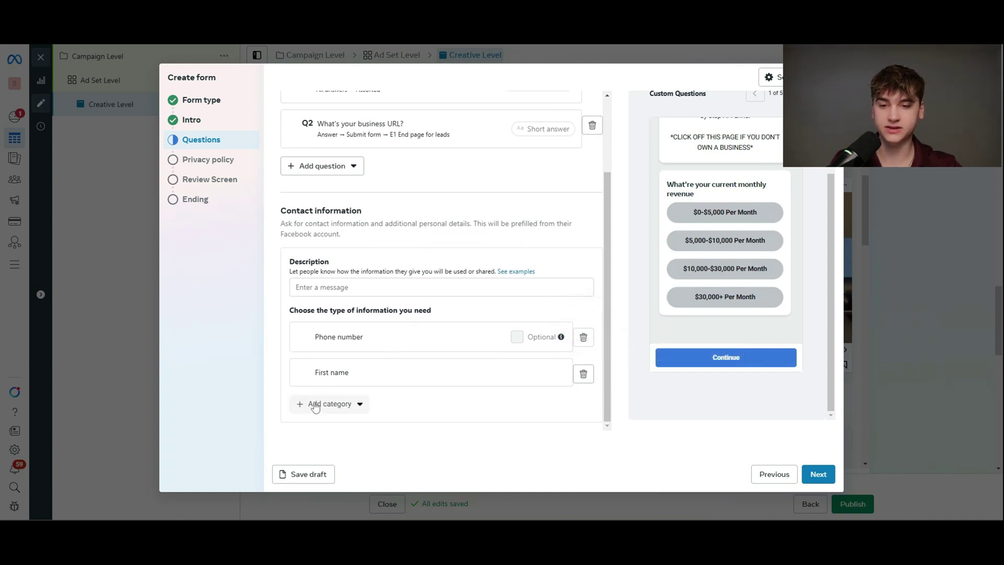
left_click(325, 403)
mouse_move(356, 333)
mouse_move(363, 315)
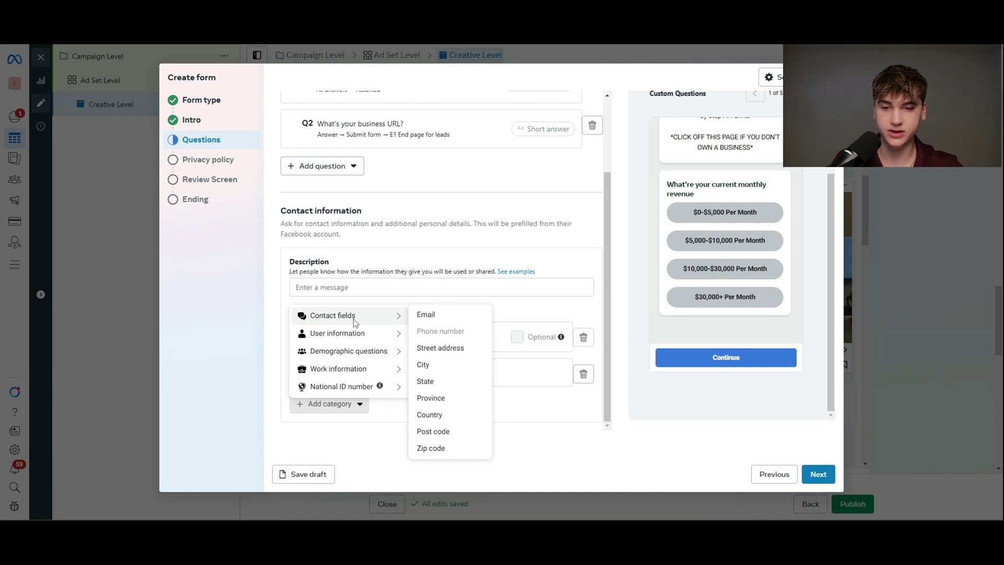
left_click(464, 314)
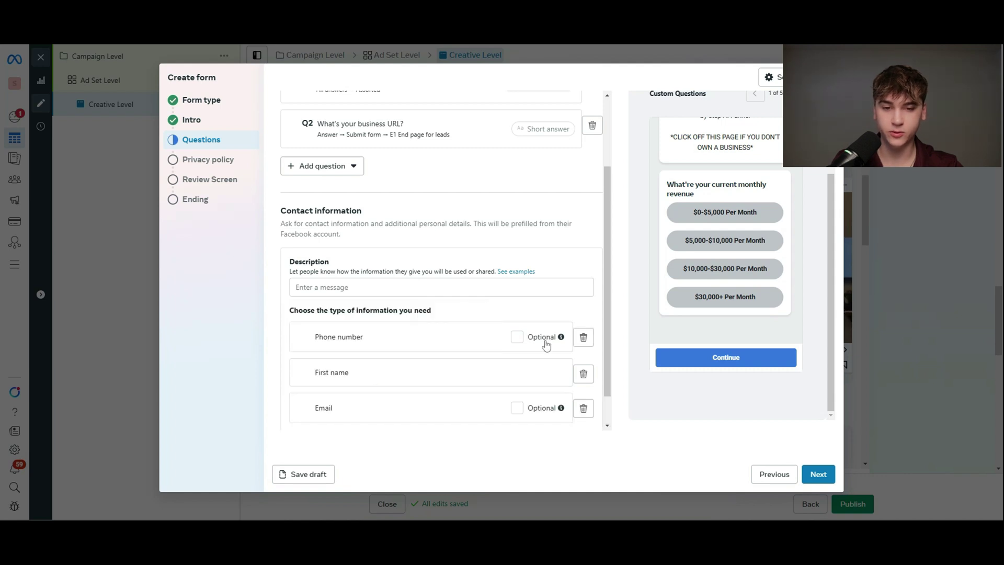
- Delete Phone number and re-add it so it sits below Email
left_click(583, 336)
left_click(627, 230)
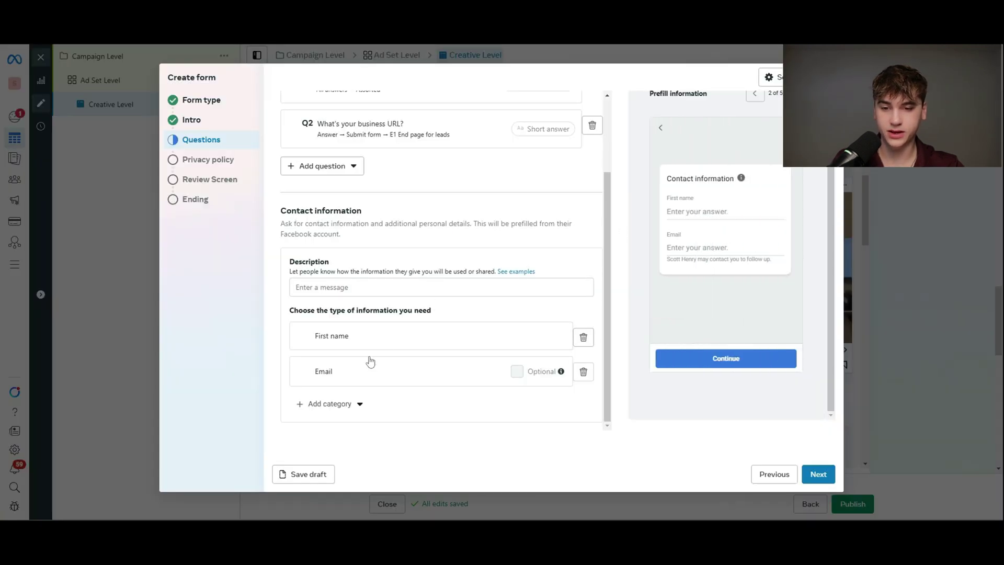
left_click(330, 404)
mouse_move(361, 315)
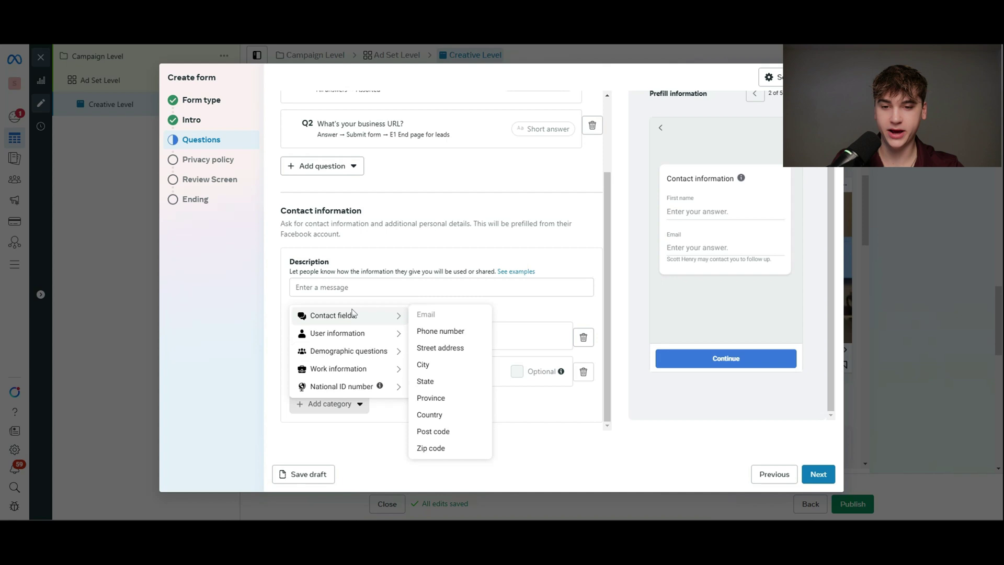
left_click(444, 334)
scroll(535, 303, "down", 1)
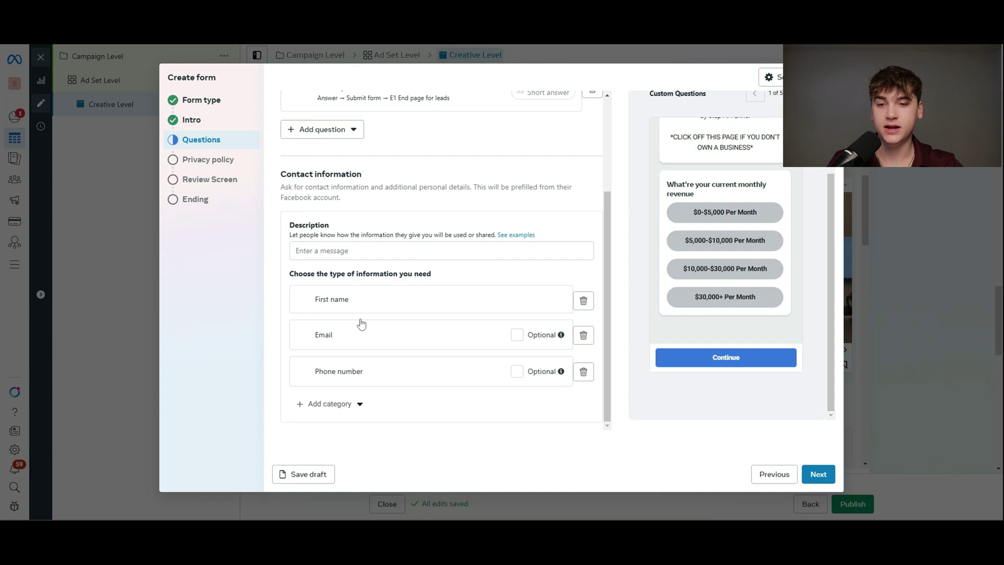
scroll(463, 288, "up", 1)
scroll(463, 288, "up", 4)
scroll(769, 292, "up", 5)
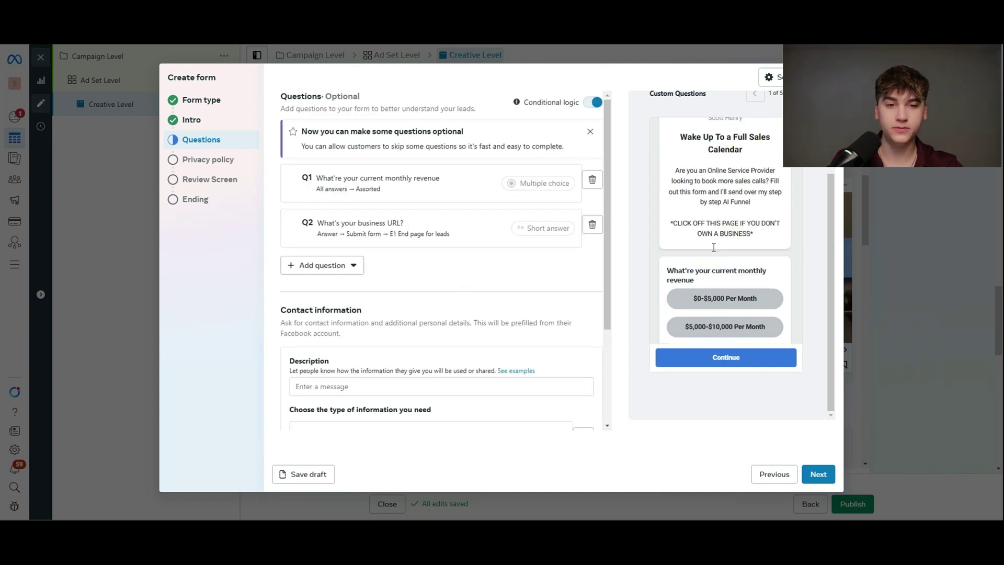
scroll(769, 313, "down", 5)
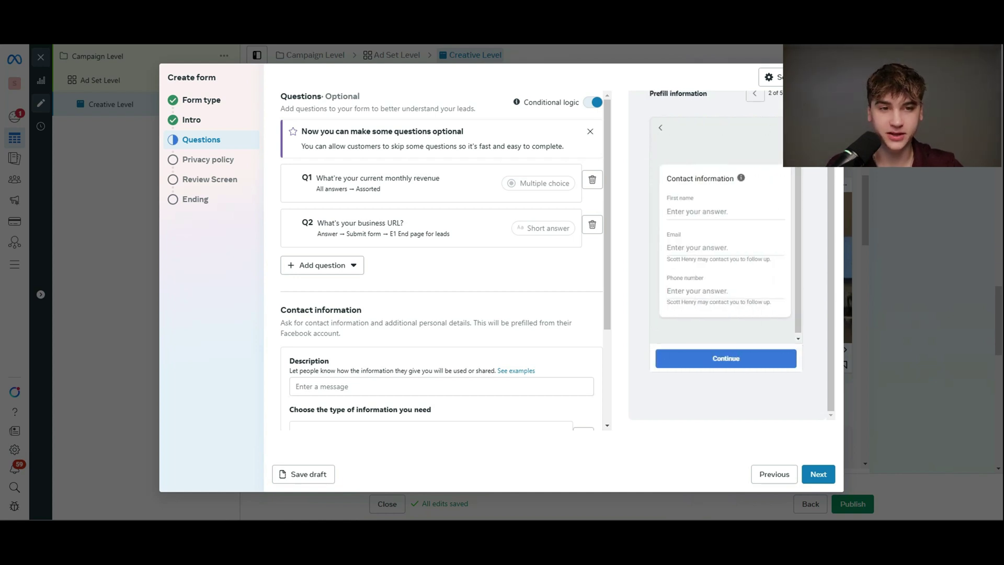
scroll(447, 256, "down", 3)
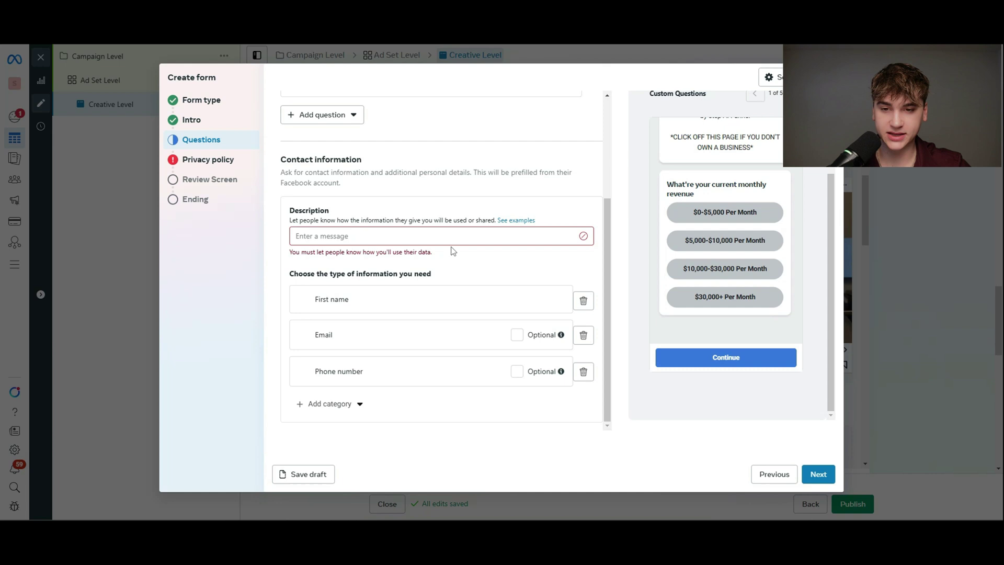
- Fill the contact-information description with the Demo video data-use sentence and continue to Privacy policy
left_click(451, 237)
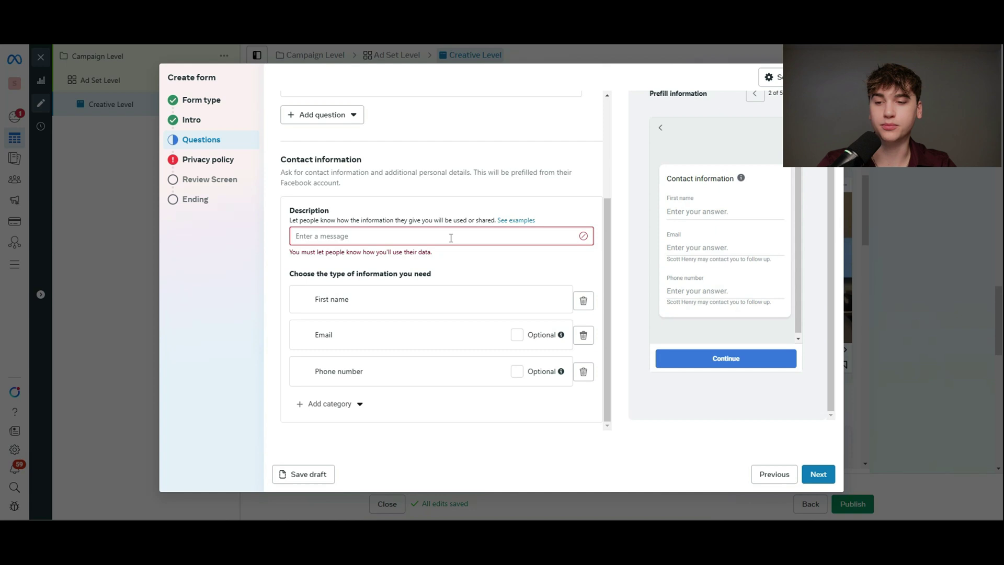
type("We'll use your contact information to send you the Demo video")
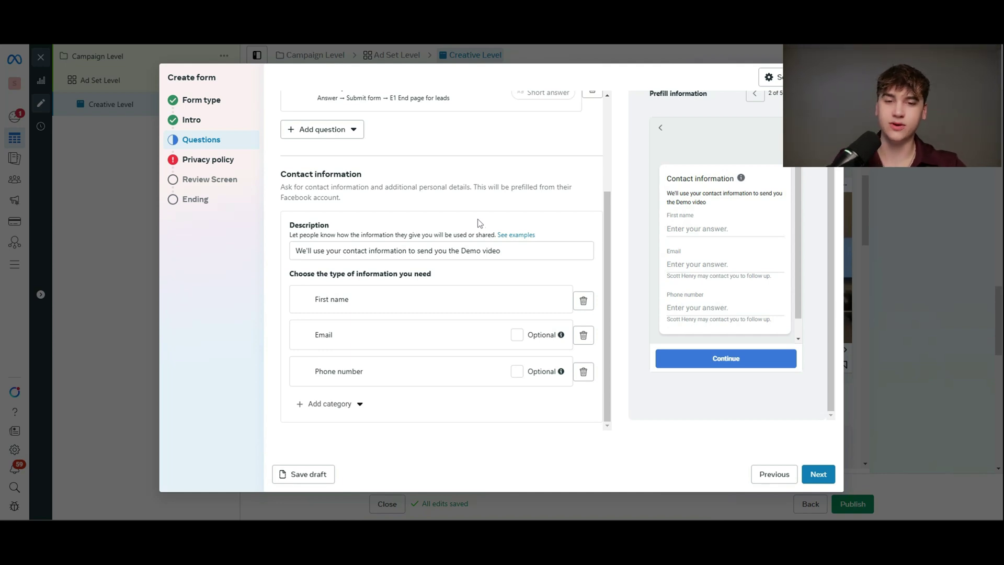
left_click(818, 475)
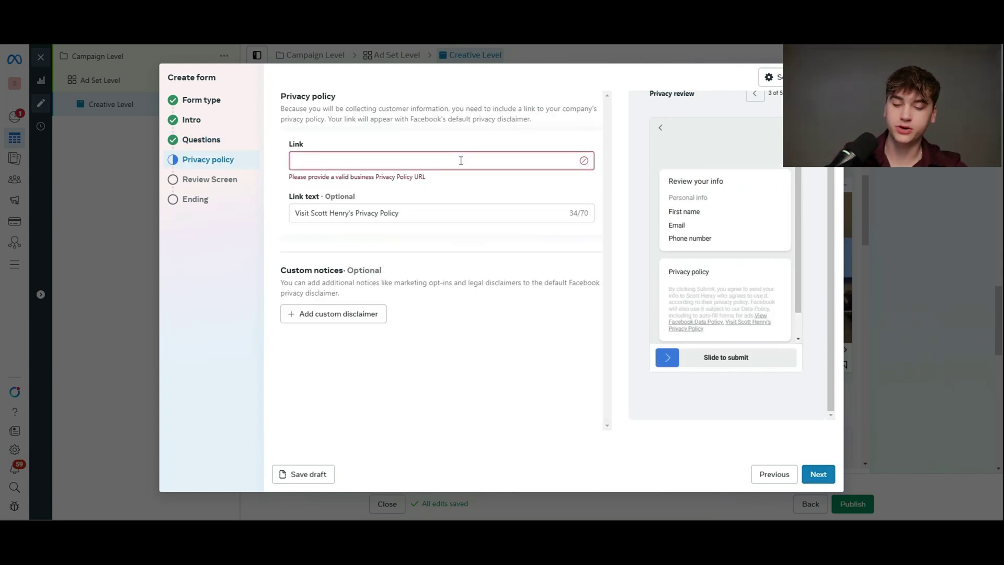
left_click(461, 161)
type("https://theconsultantsaccelerator.com/privacy-policy")
left_click(455, 138)
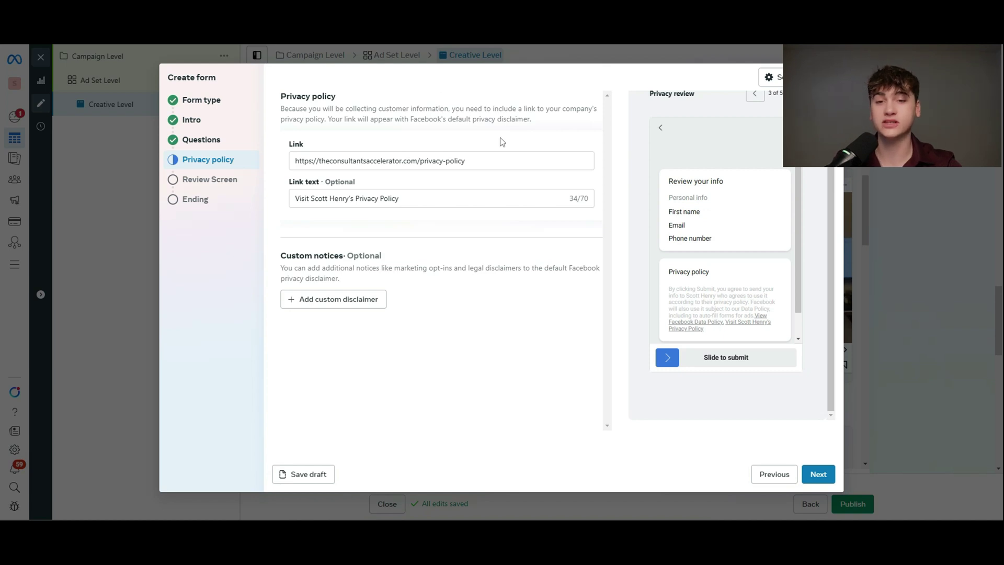
- Check the privacy policy page in a new browser tab, then return to the lead form tab
key("ctrl+t")
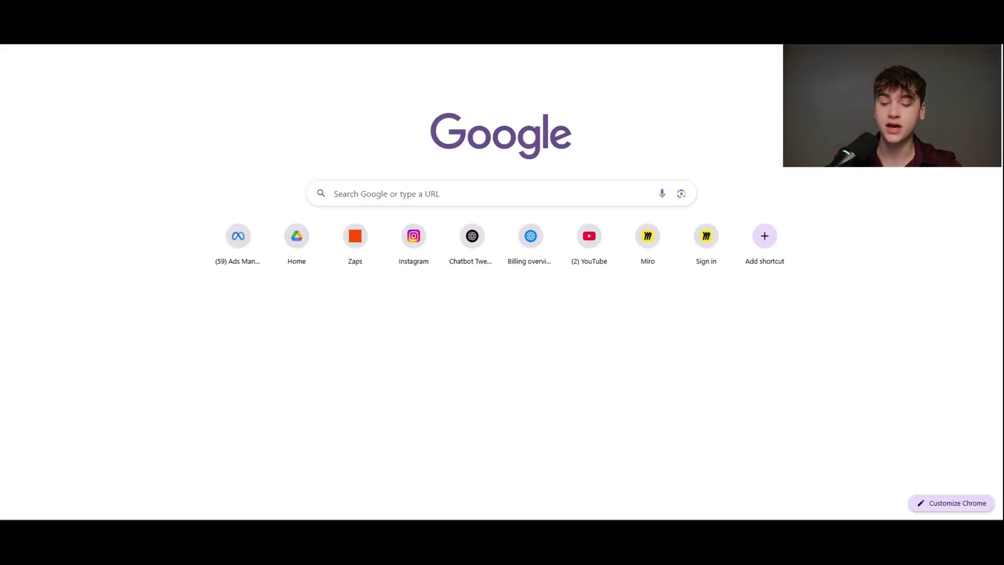
type("https://theconsultantsaccelerator.com/privacy-policy")
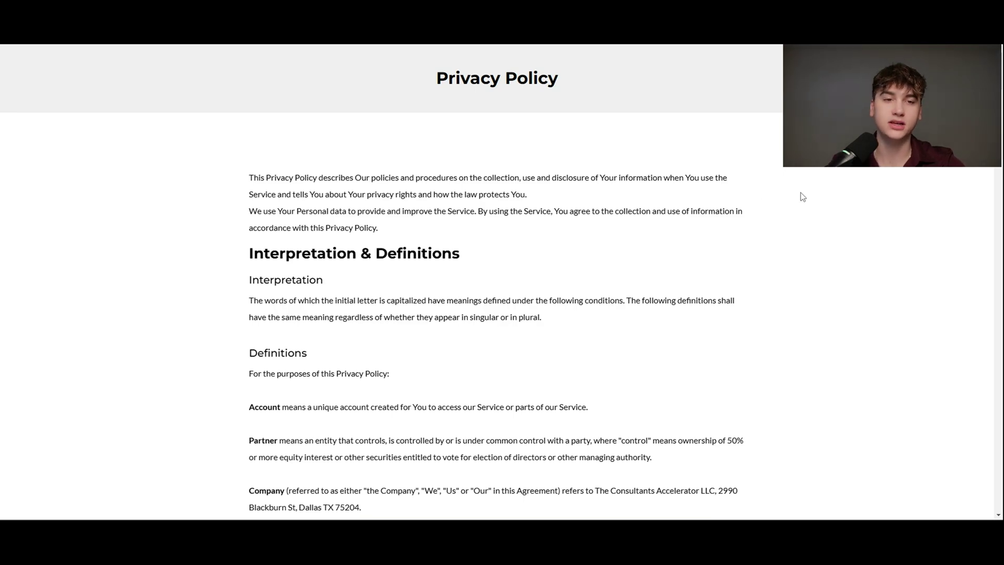
scroll(805, 195, "down", 10)
scroll(811, 195, "down", 20)
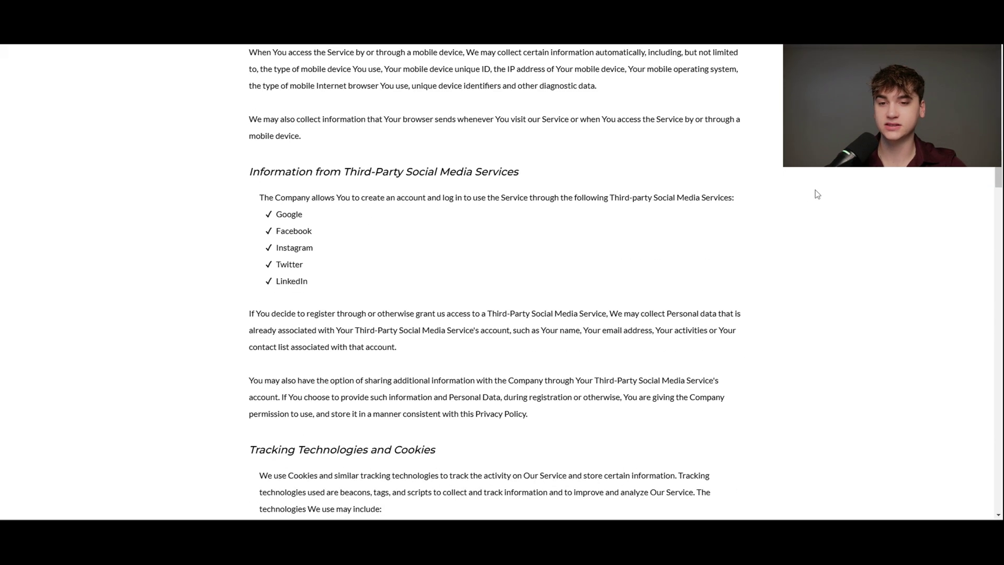
scroll(819, 204, "down", 20)
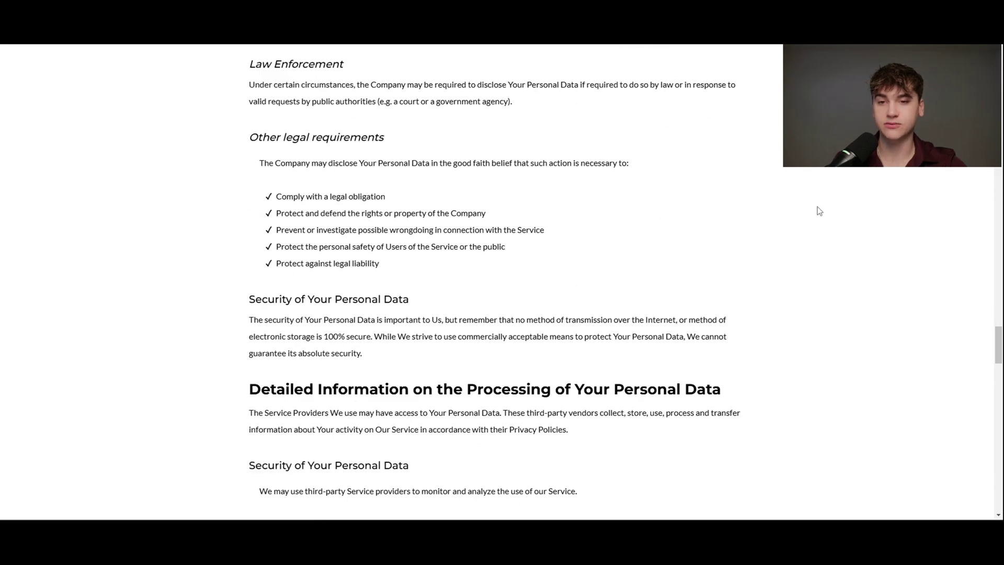
scroll(817, 210, "up", 20)
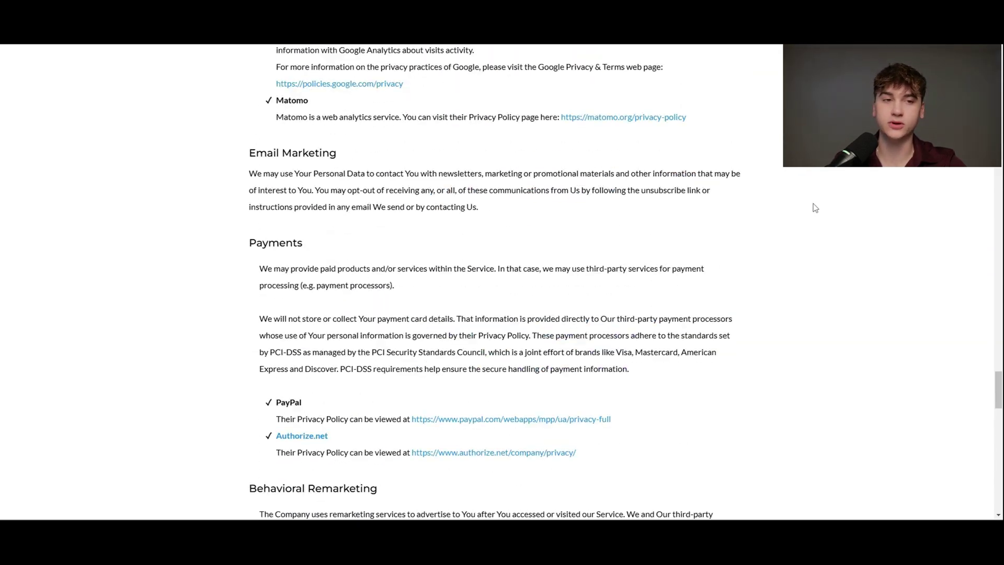
scroll(790, 167, "up", 20)
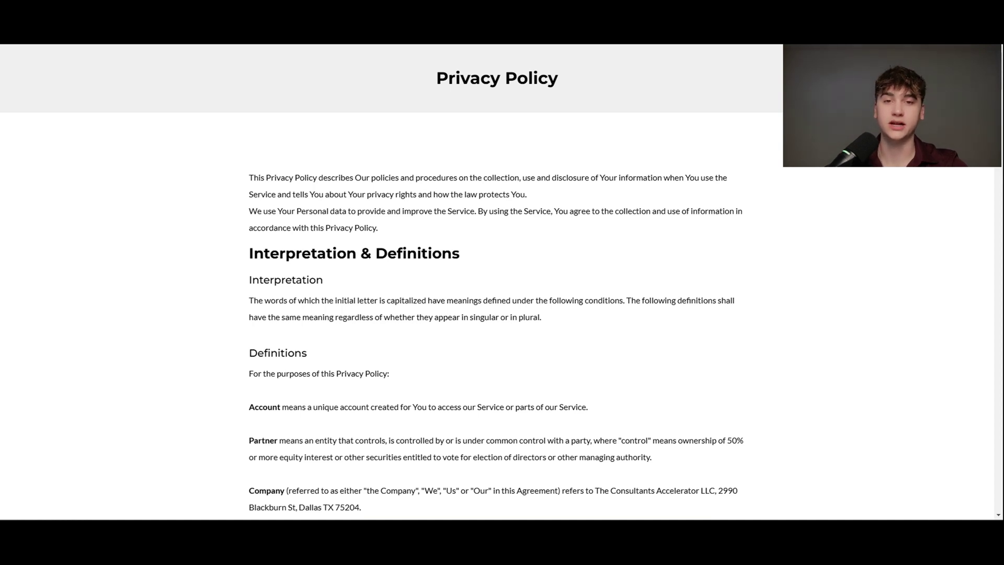
key("ctrl+Tab")
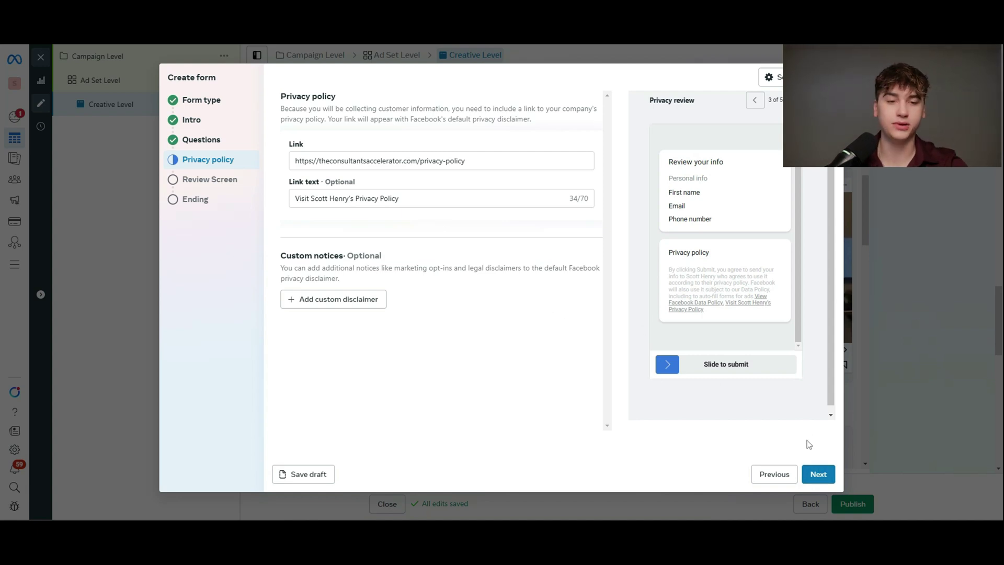
- Advance to the form's Ending step and review the 'You're all set!' lead end page fields
left_click(820, 476)
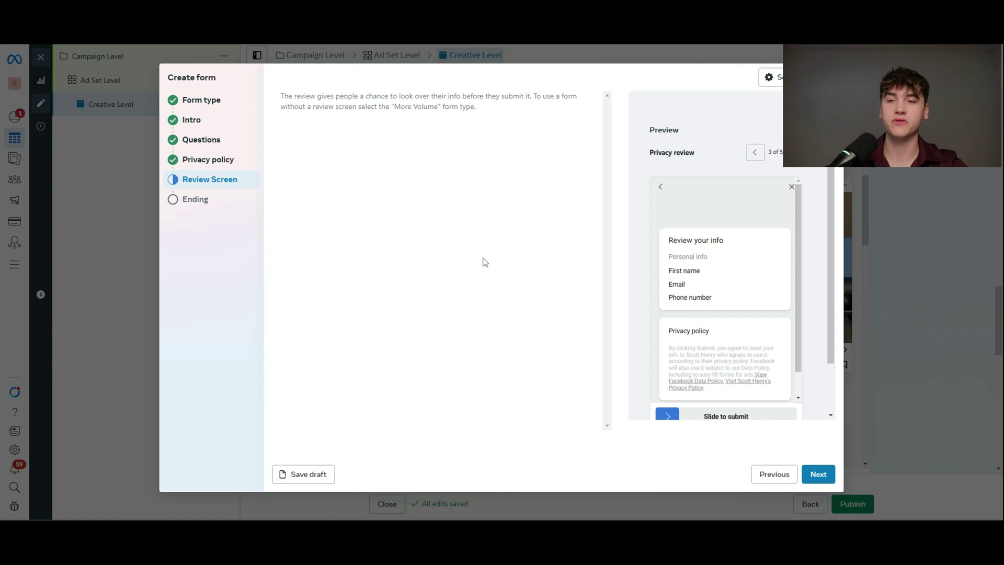
left_click(831, 473)
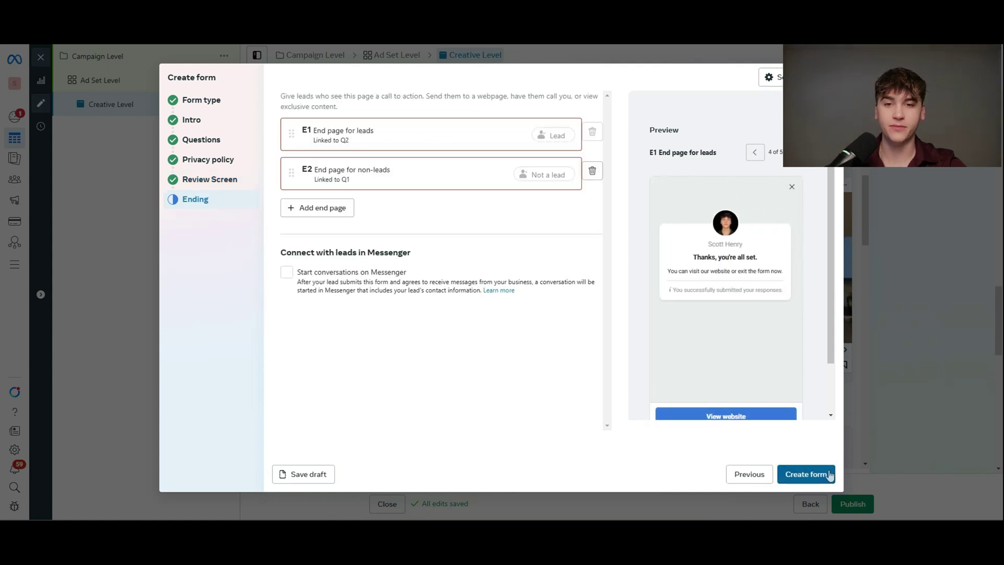
left_click(417, 169)
left_click(417, 139)
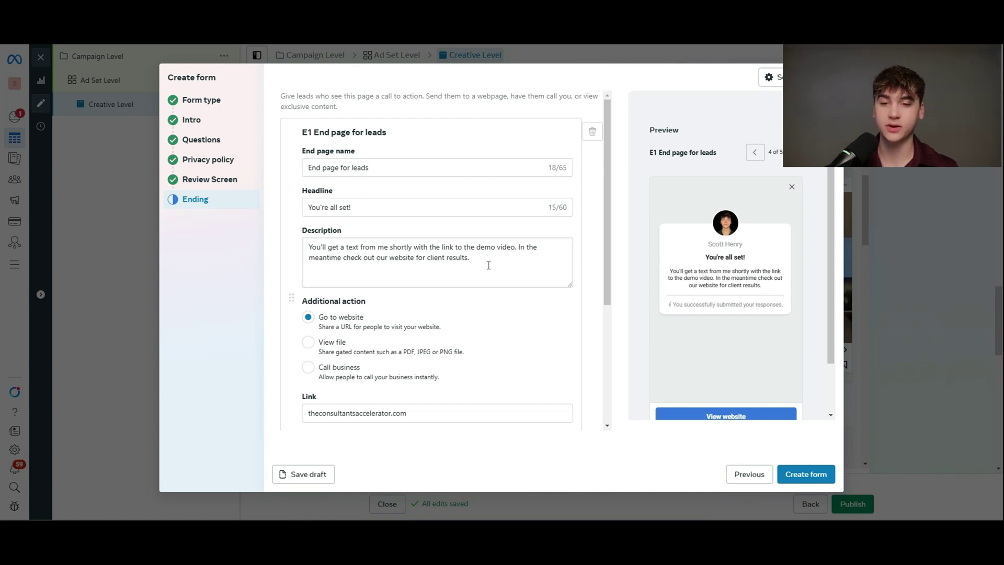
scroll(488, 265, "down", 2)
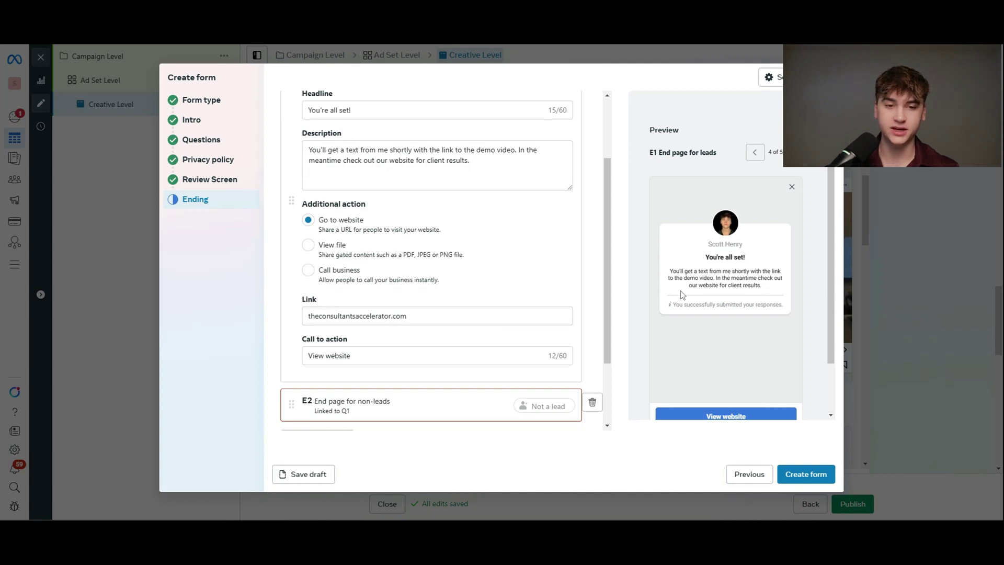
scroll(680, 290, "down", 1)
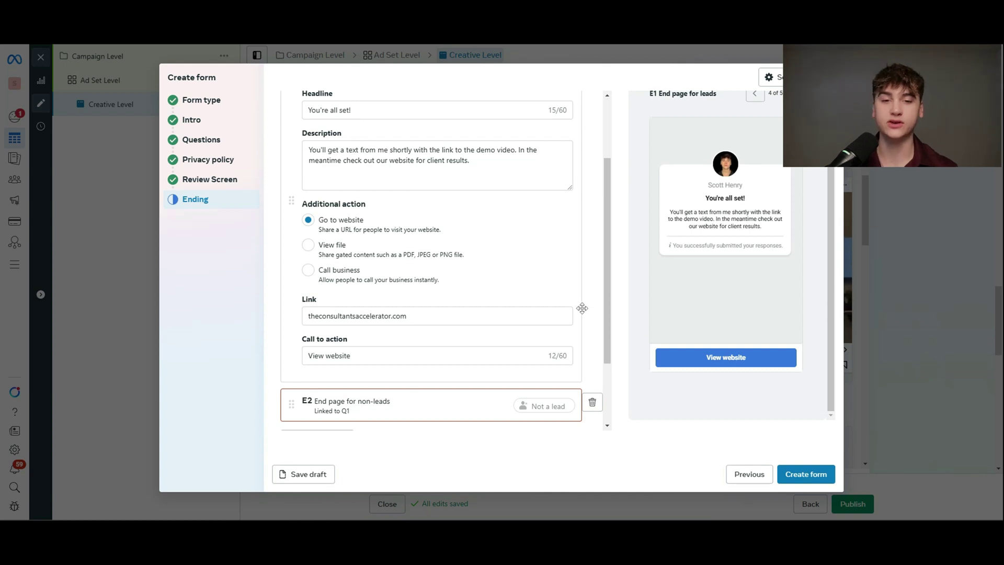
scroll(585, 312, "down", 2)
- Change the non-lead end page's call-to-action text to 'YouTube'
left_click(516, 314)
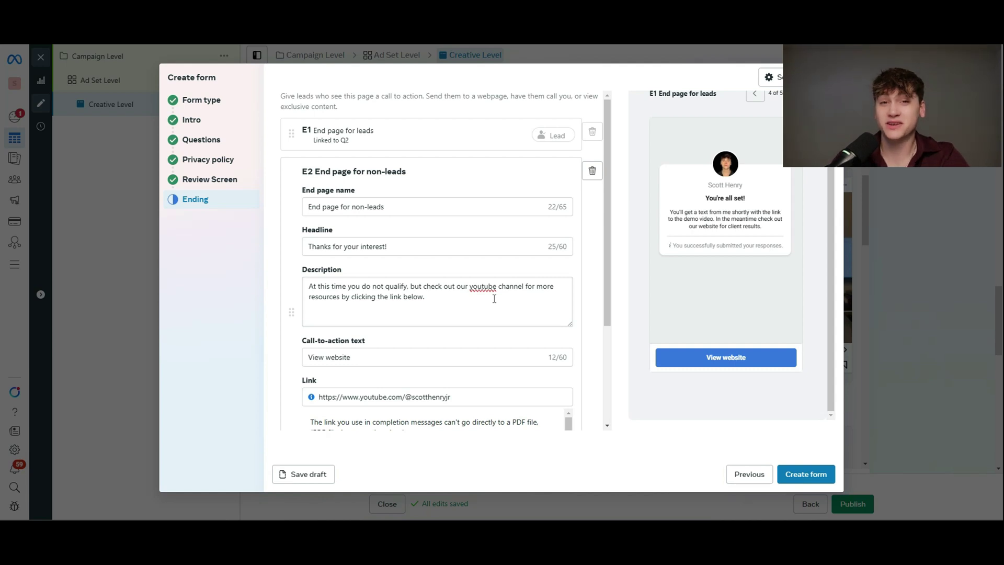
left_click_drag(424, 353, 256, 361)
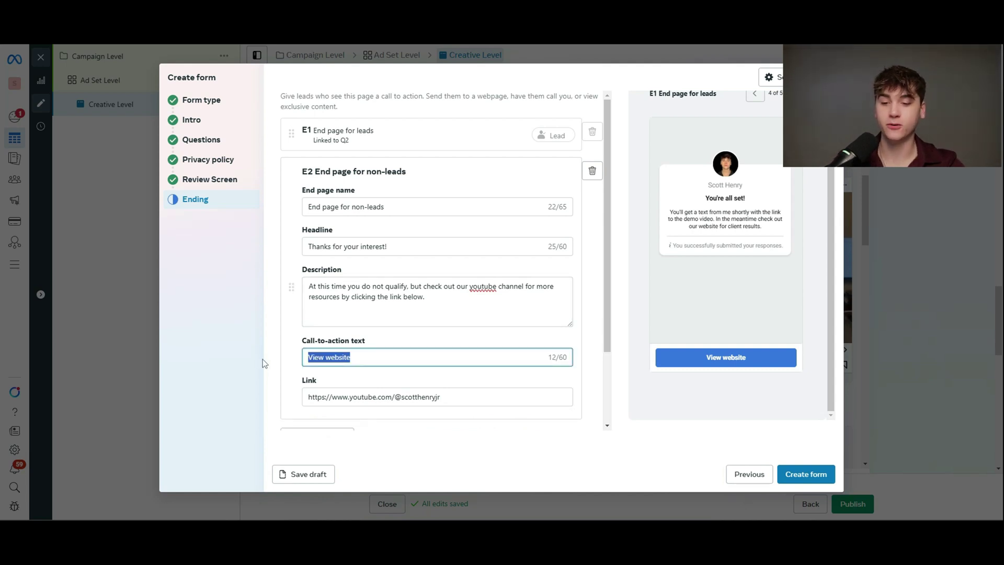
type("YouTub")
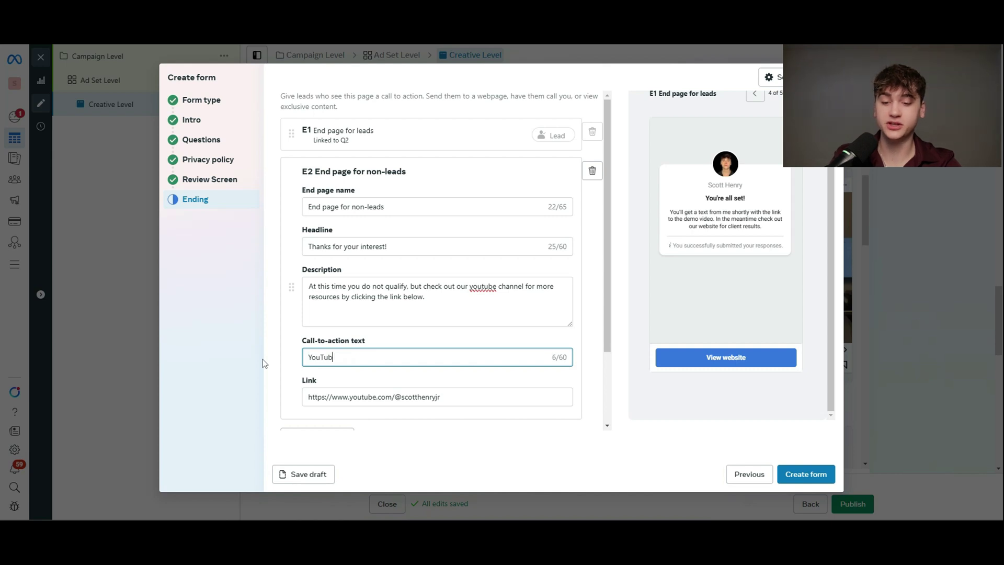
type("e")
left_click(275, 363)
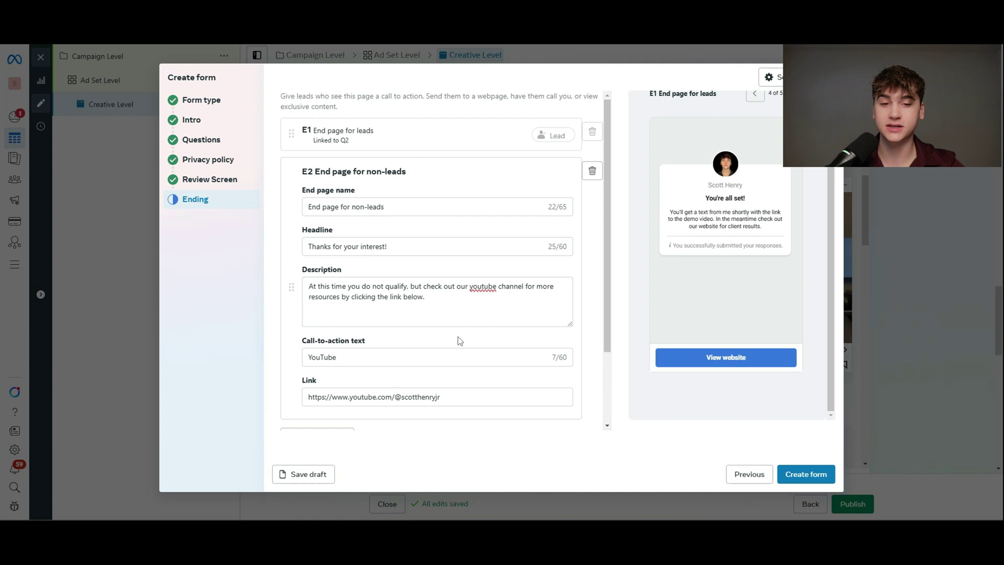
- Recheck the lead end page, collapse both cards, and create 'Example Form 2/27' for the ad
left_click(446, 171)
left_click(445, 153)
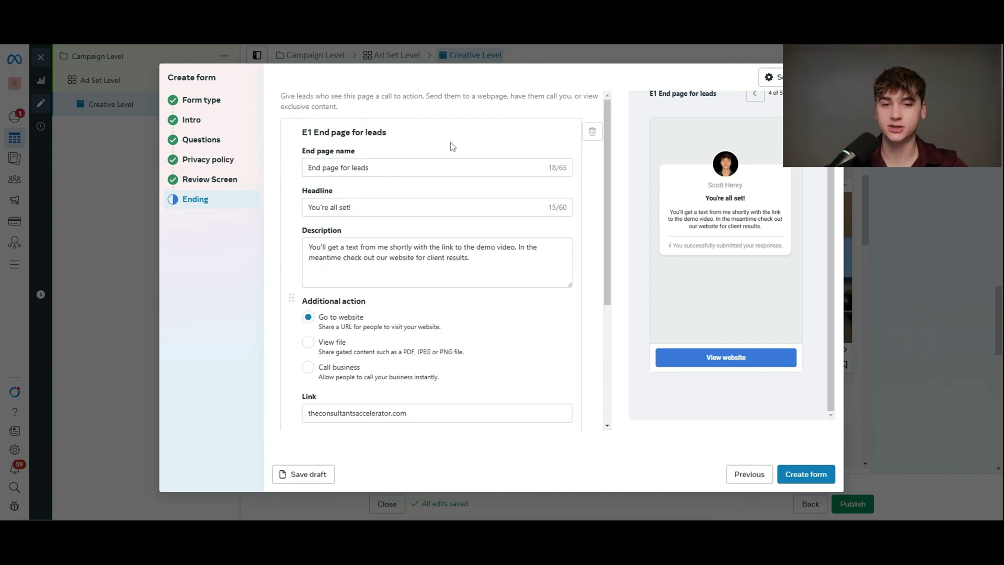
scroll(445, 209, "down", 4)
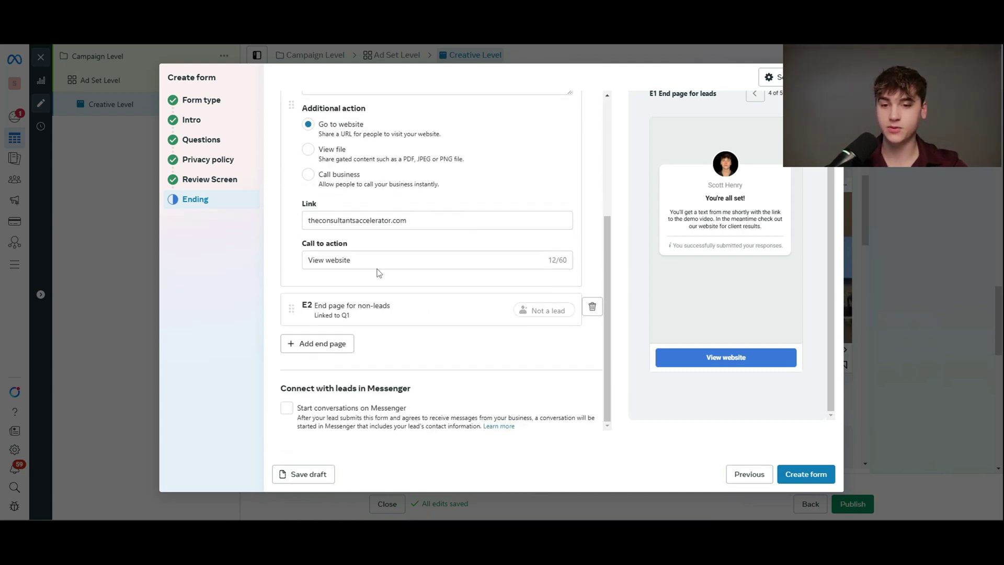
left_click(380, 293)
left_click(805, 474)
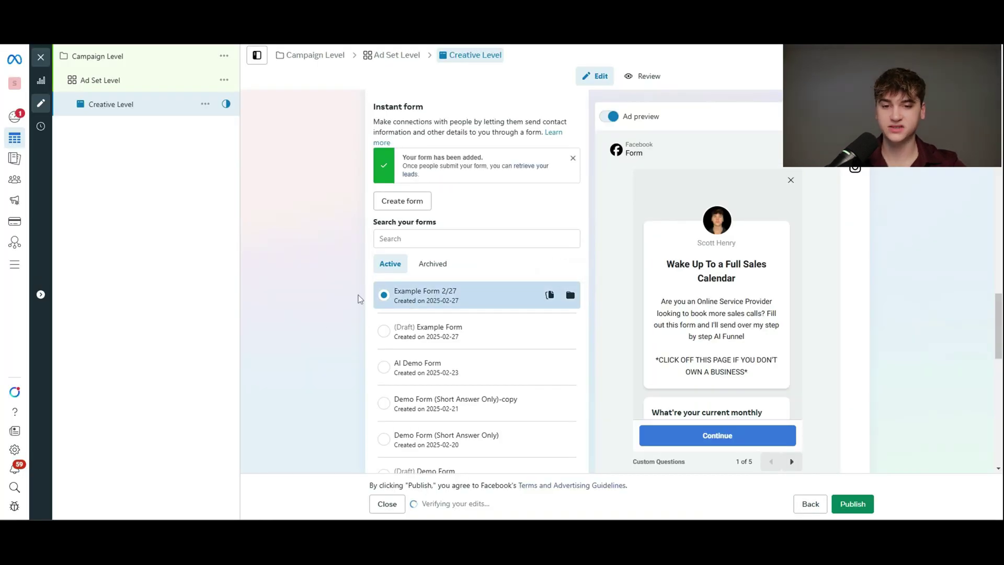
- Scroll through the remaining ad settings, then go to All tools from the sidebar
scroll(363, 311, "down", 5)
scroll(363, 311, "down", 5)
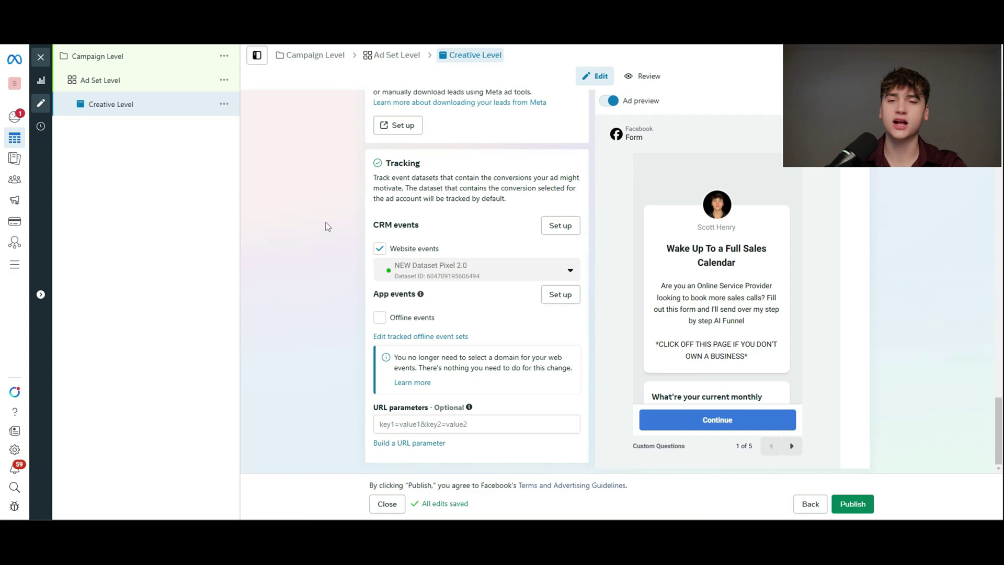
scroll(327, 226, "up", 15)
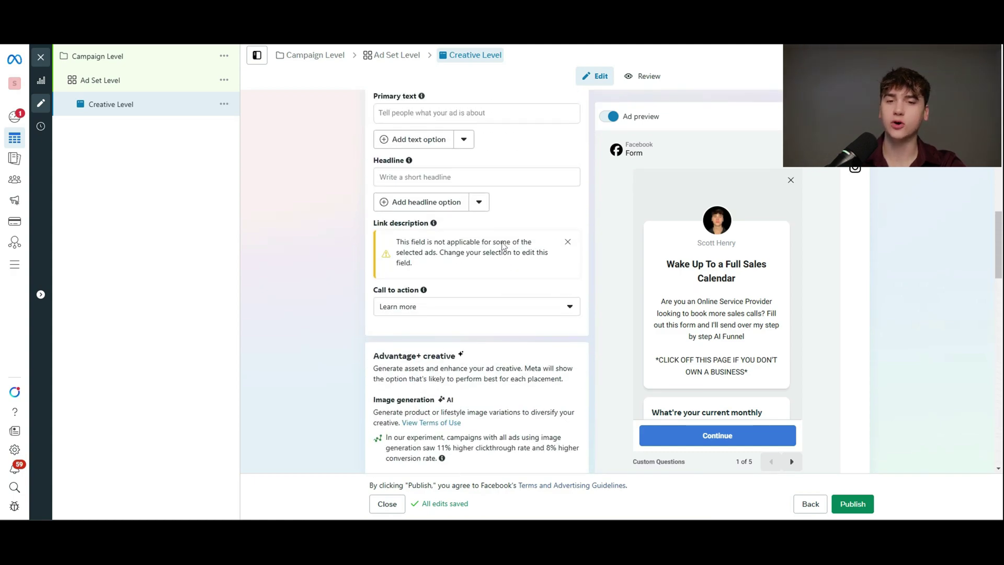
scroll(502, 246, "up", 5)
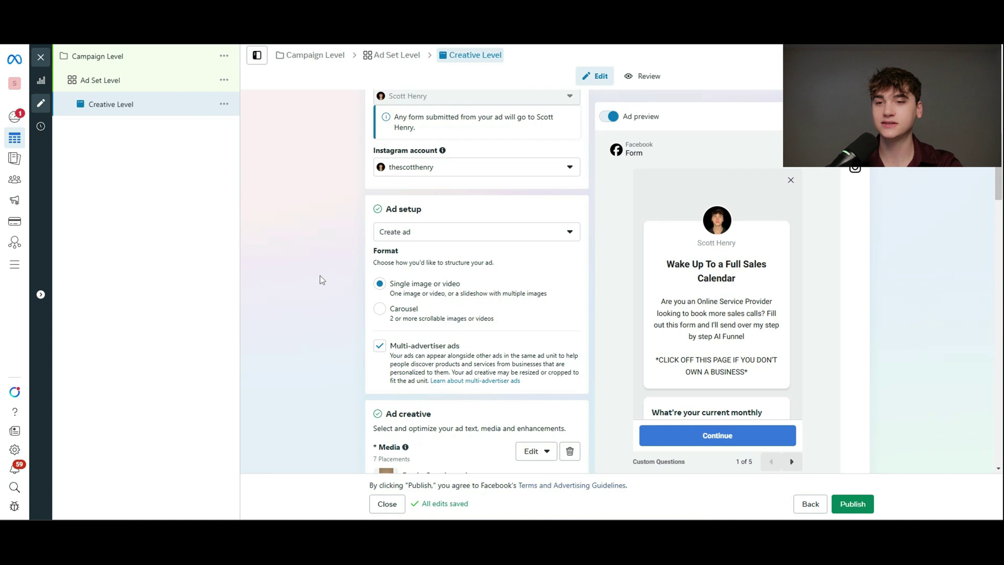
left_click(15, 266)
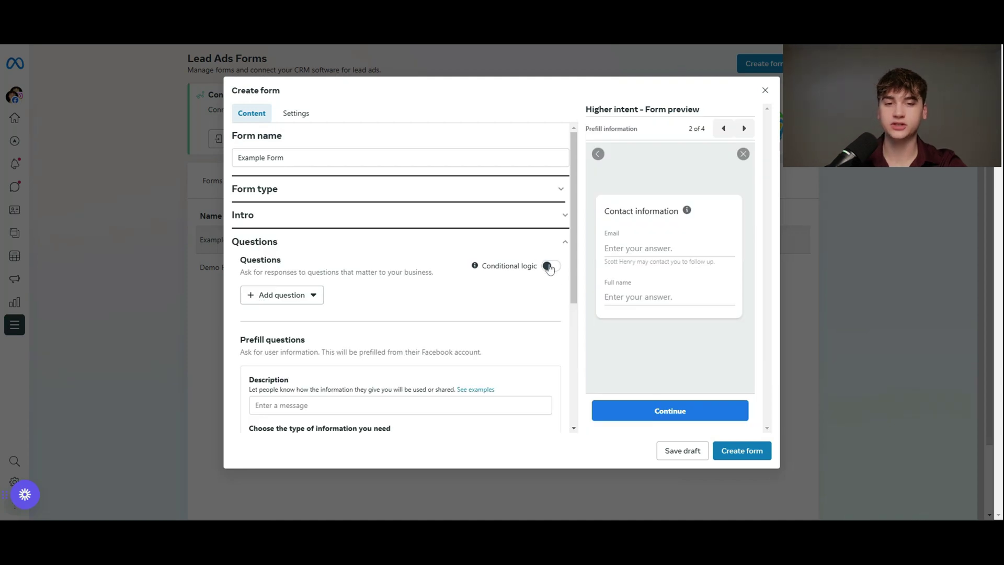
- Enable conditional logic and replace the added Short answer question with a Multiple choice question
left_click(550, 267)
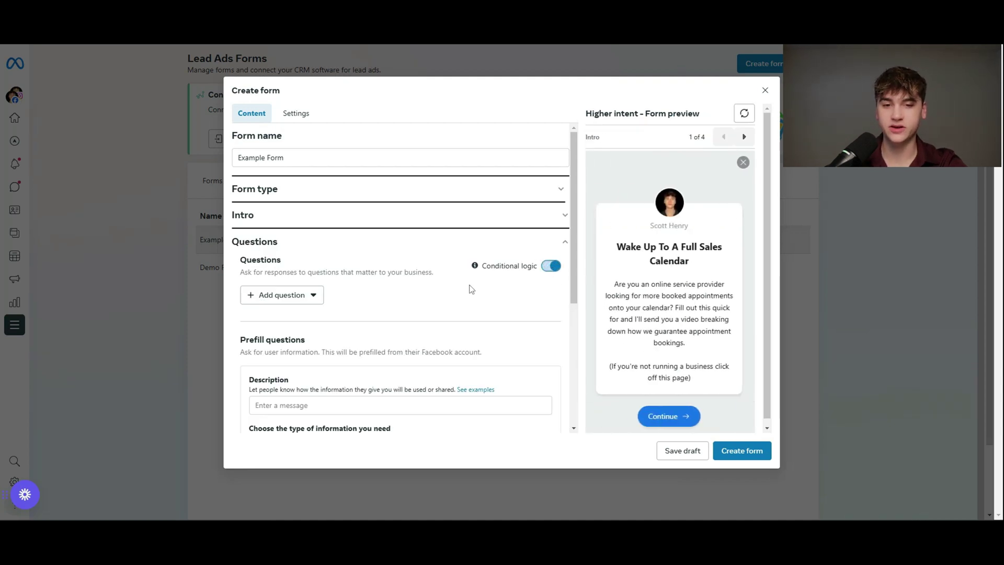
left_click(278, 299)
left_click(281, 358)
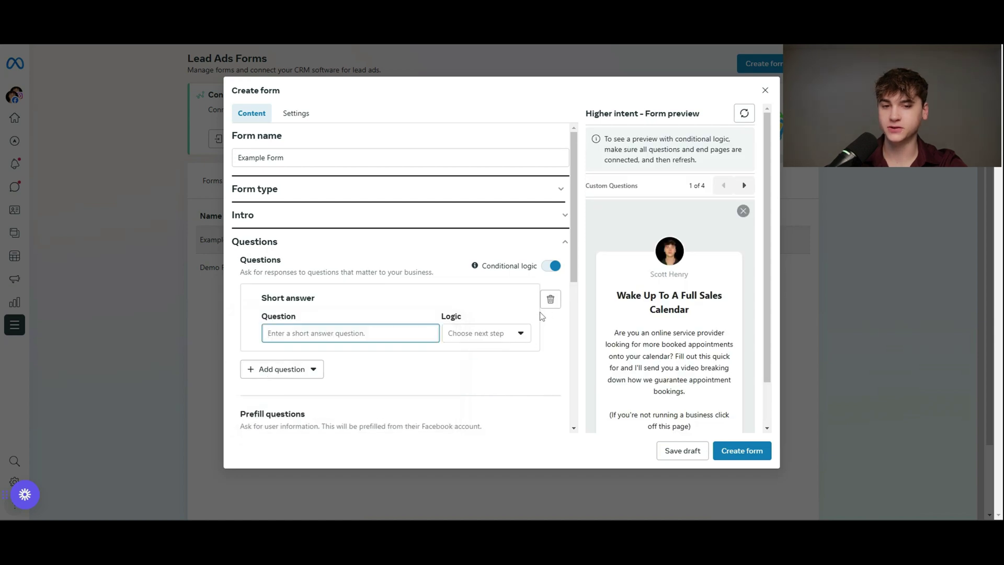
left_click(551, 299)
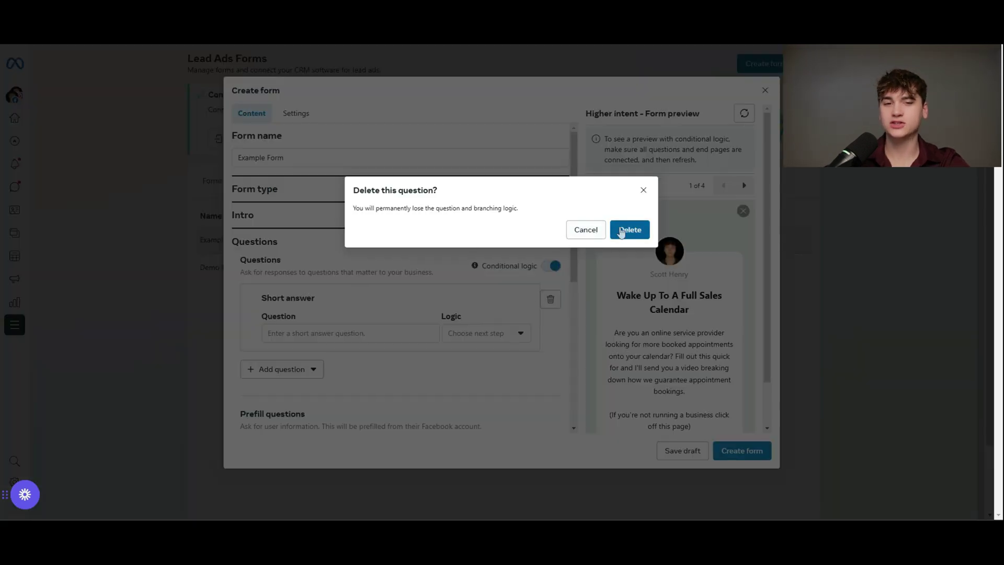
left_click(622, 230)
left_click(258, 296)
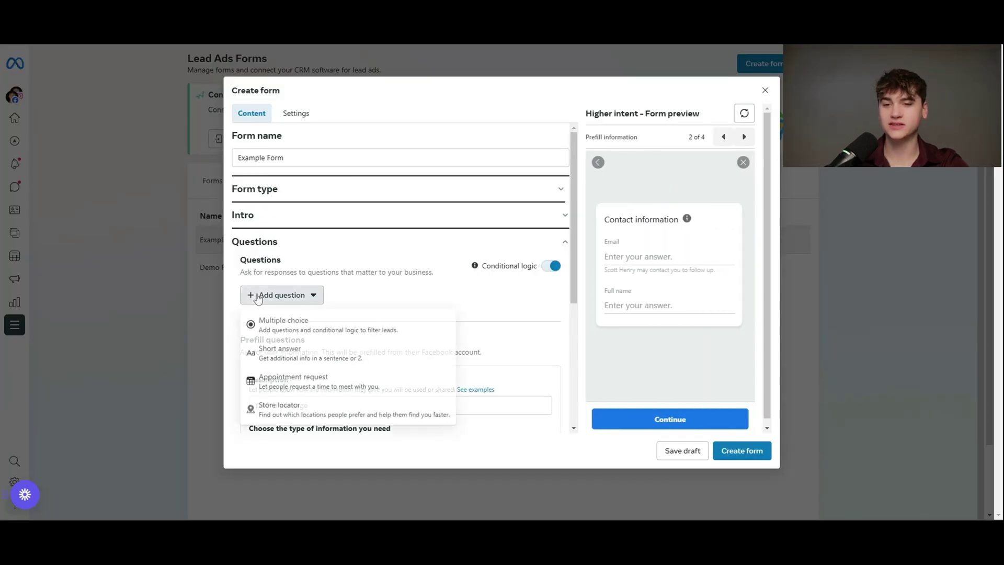
left_click(271, 327)
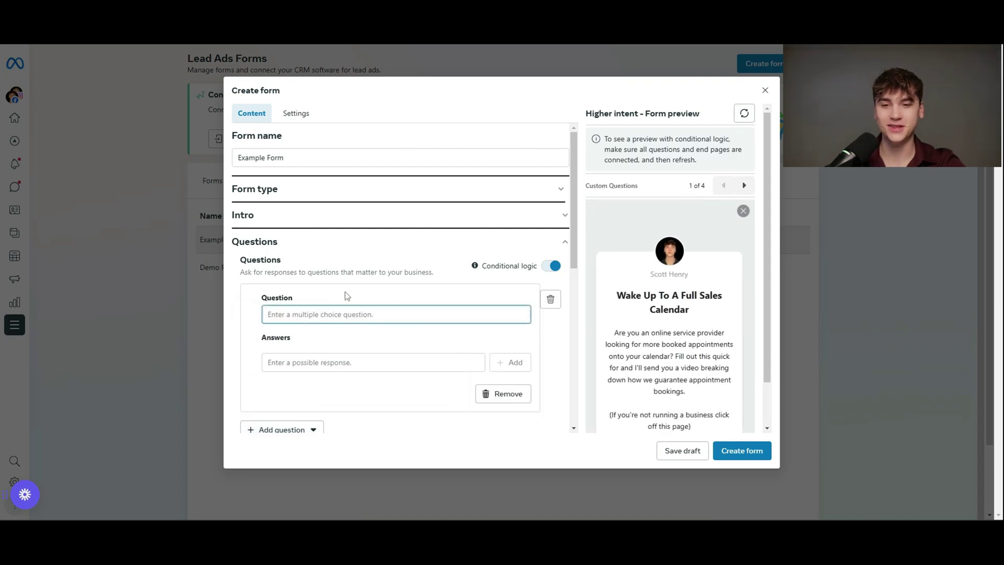
- Switch conditional logic off and back on, then close the Example Form draft
scroll(499, 354, "down", 1)
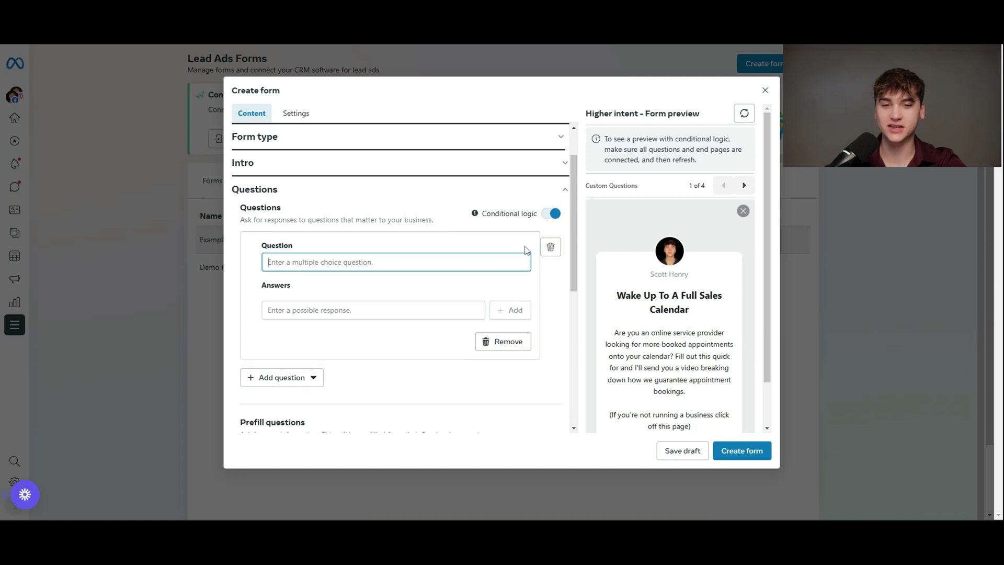
left_click(552, 213)
left_click(601, 228)
left_click(550, 214)
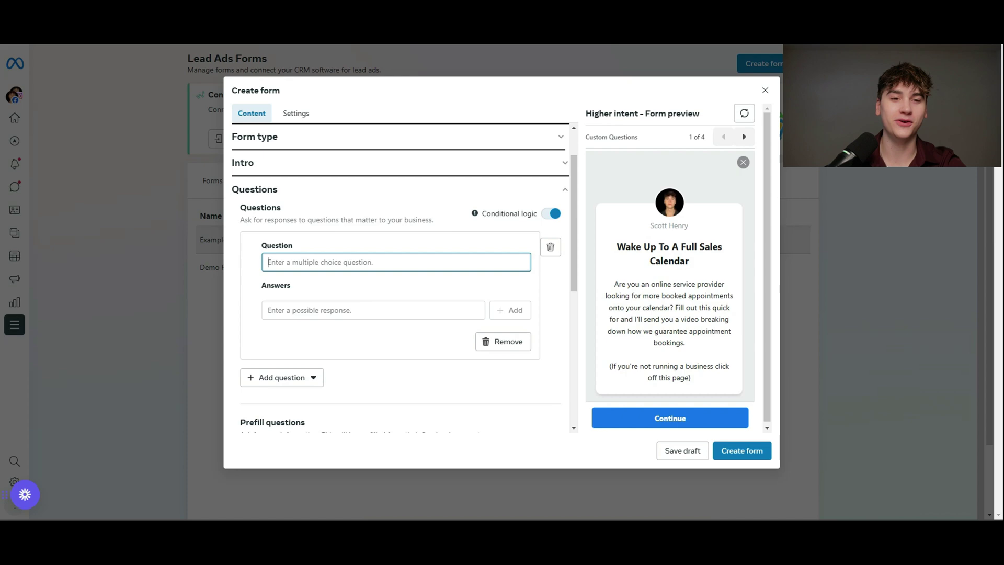
left_click(765, 90)
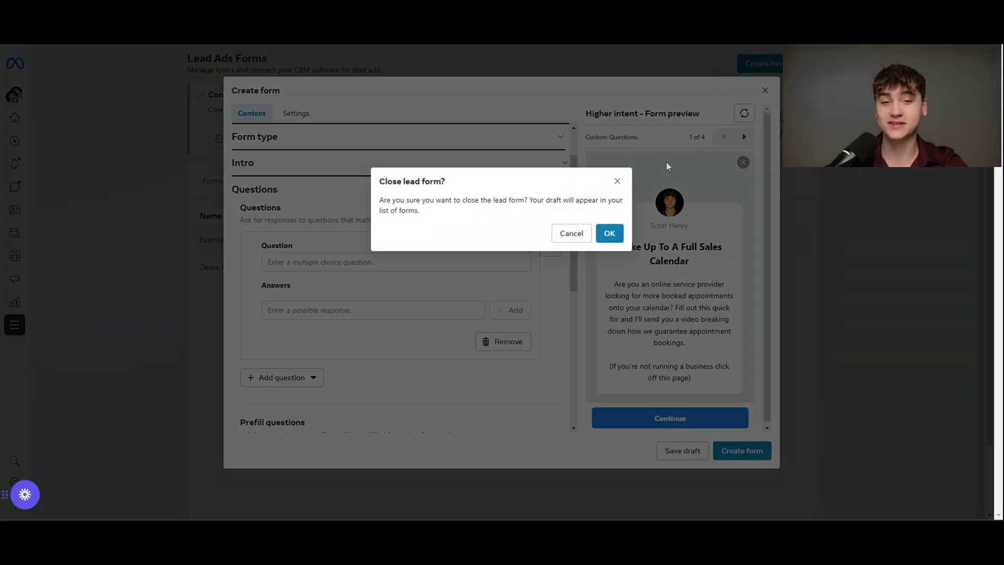
- Confirm closing the draft, then view the Forms list and the CRM setup showing LeadConnector connected
left_click(609, 233)
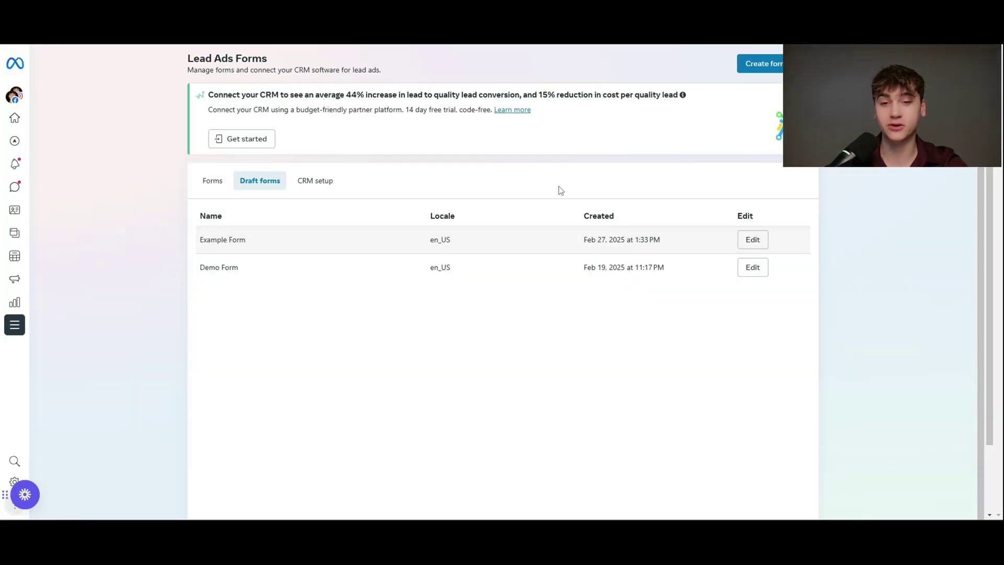
left_click(205, 186)
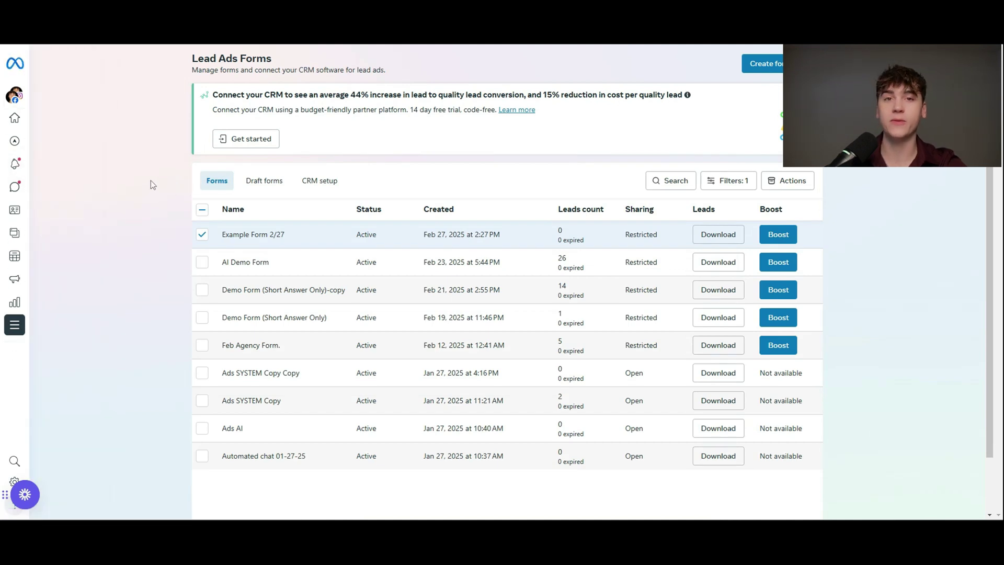
left_click(320, 181)
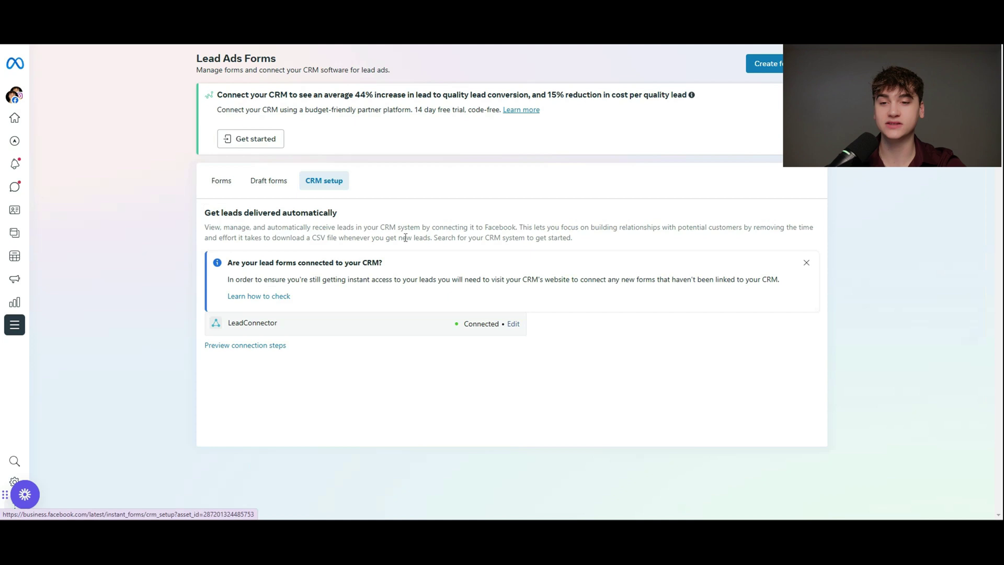